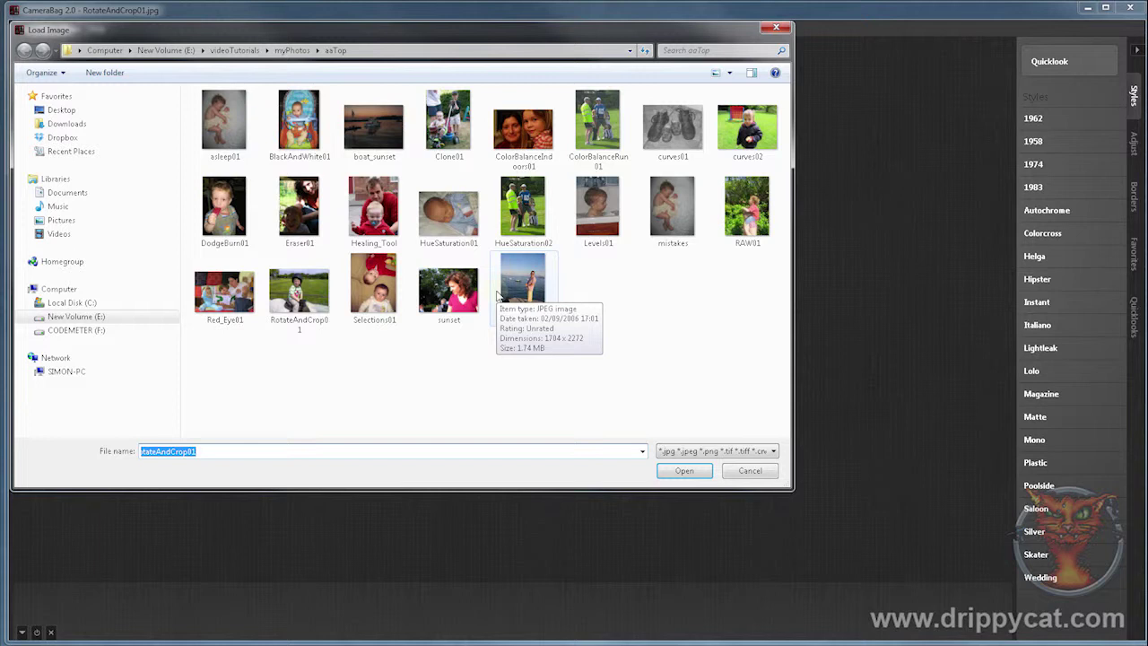
- Open RotateAndCrop01.jpg from the Load Image dialog
click(684, 470)
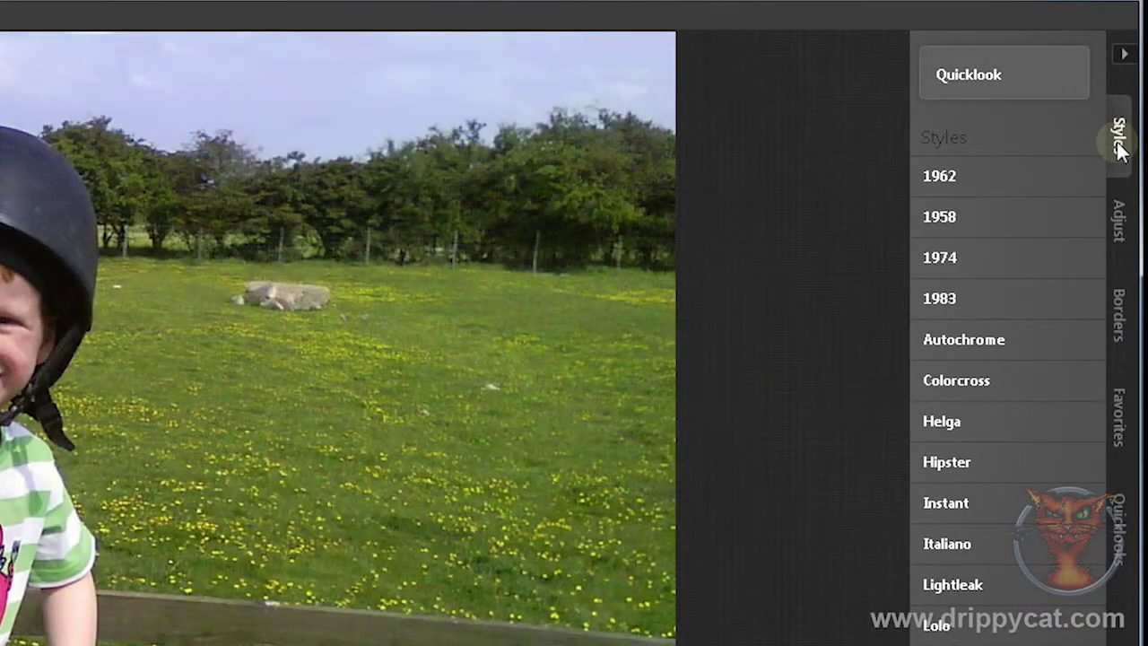
mouse_move(943, 224)
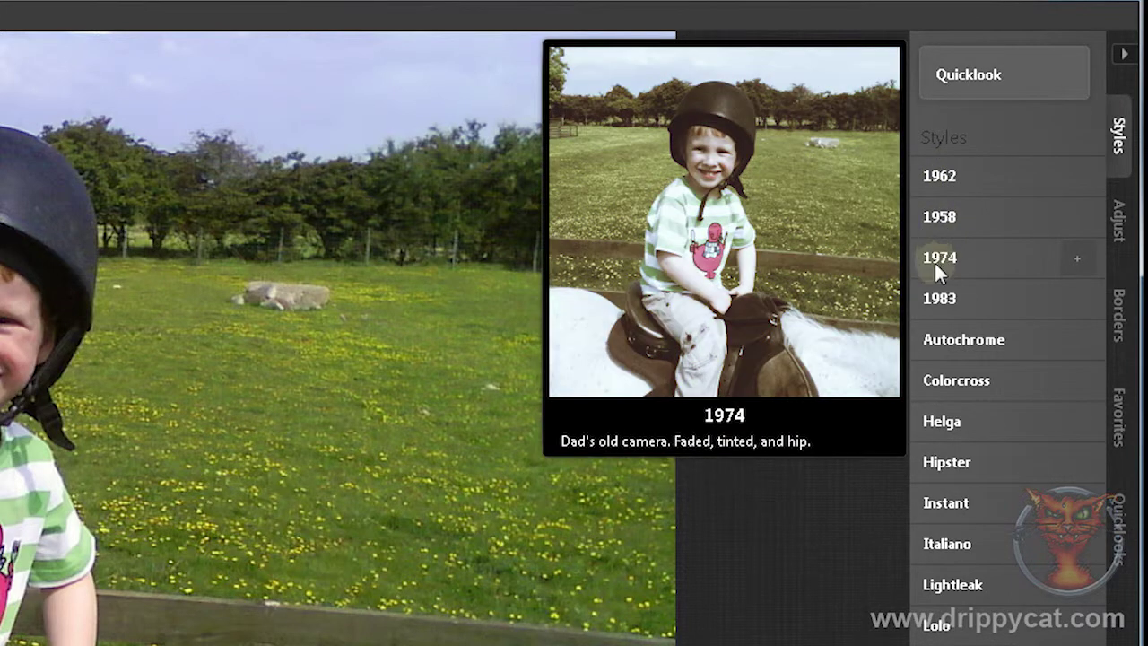
mouse_move(938, 303)
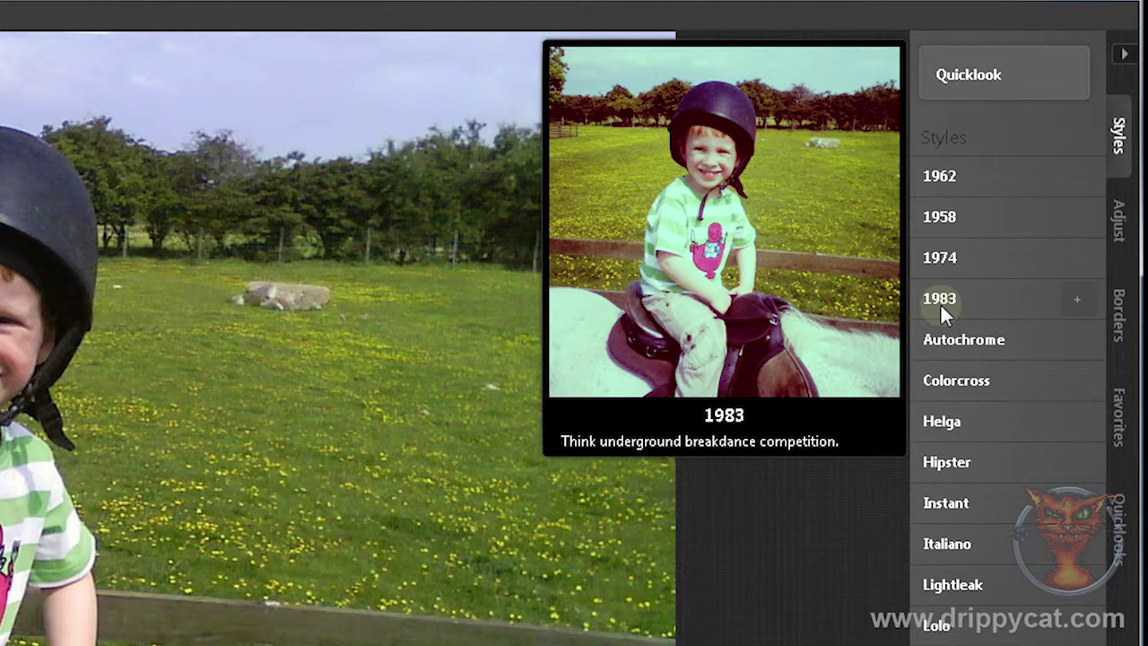
mouse_move(944, 428)
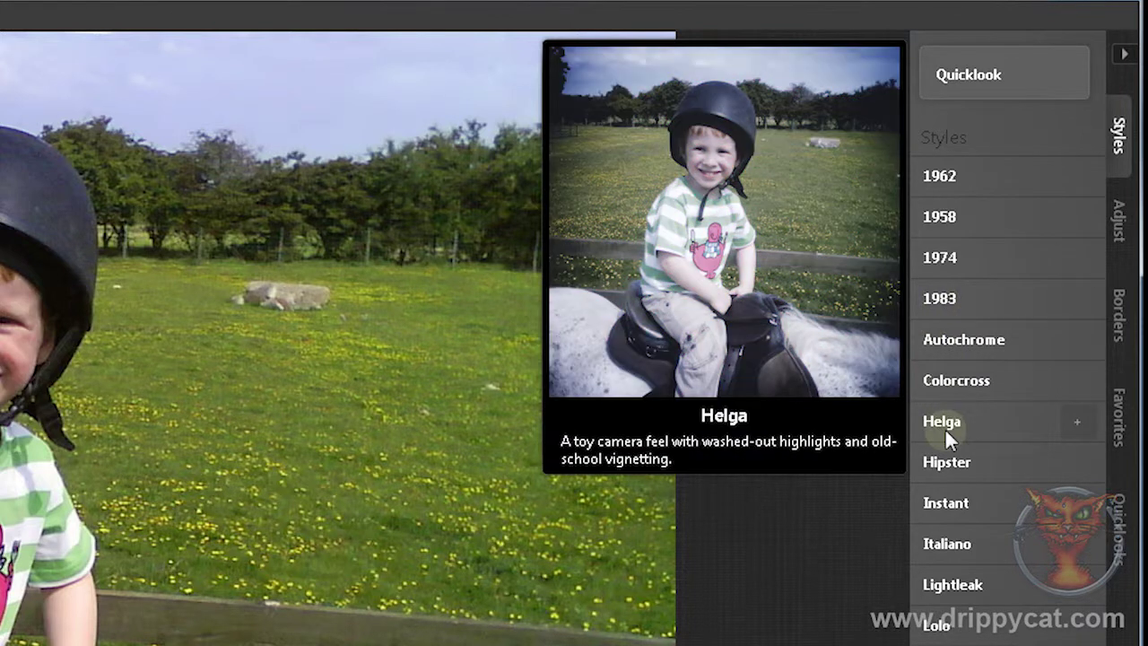
mouse_move(949, 466)
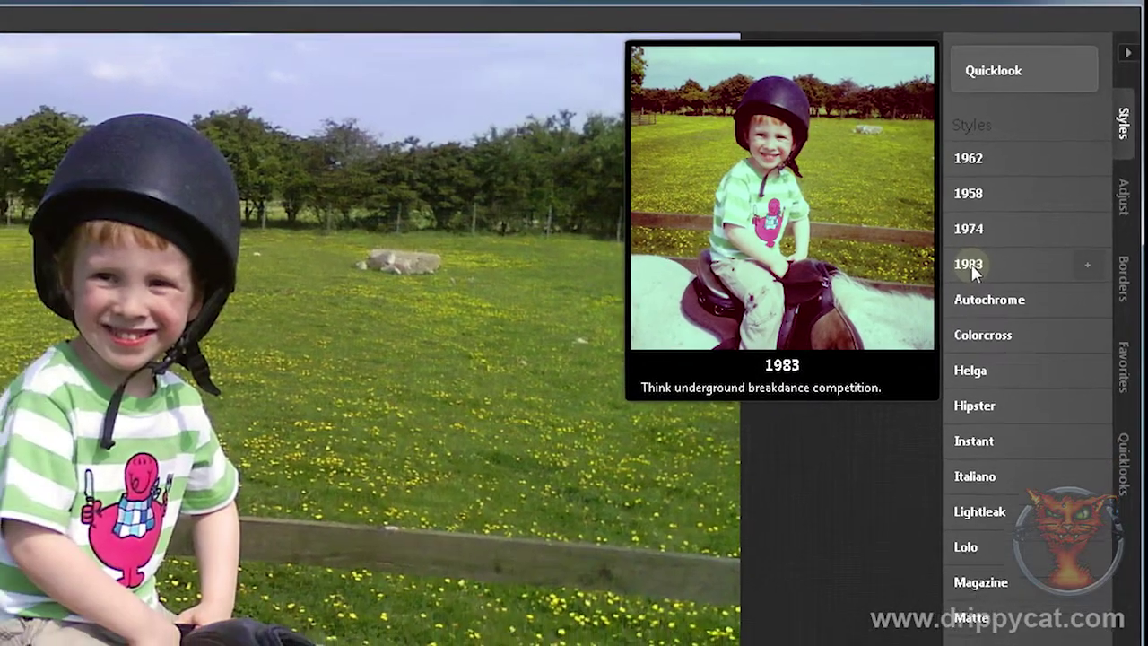
- Apply the 1983 style and stack Colorcross on top of it
click(942, 300)
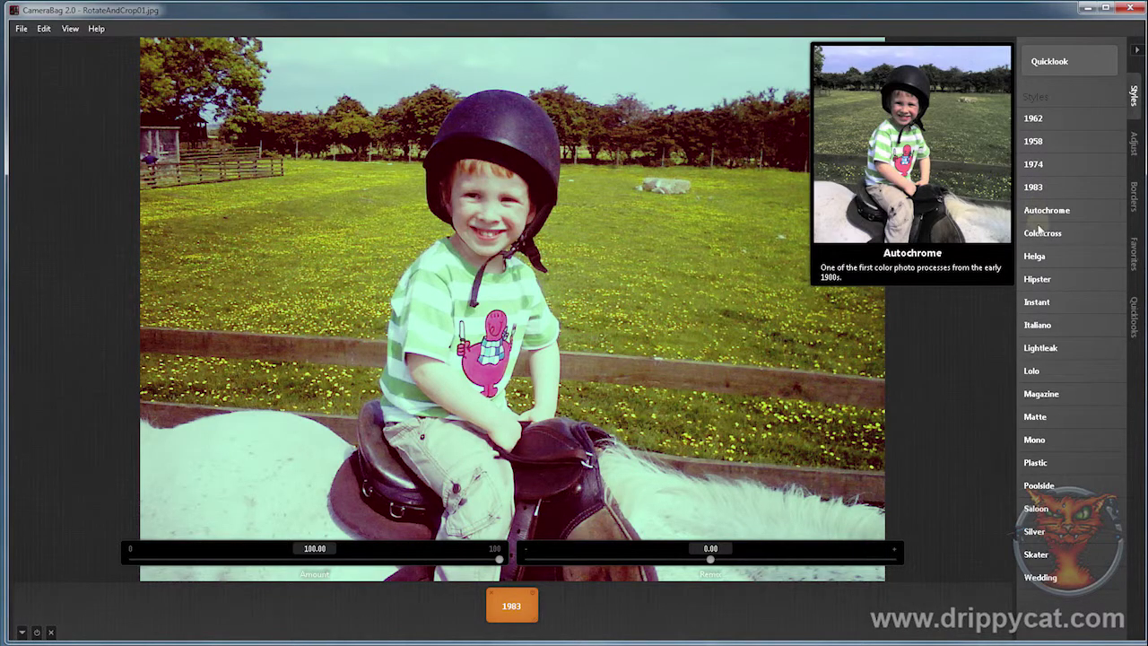
mouse_move(1039, 236)
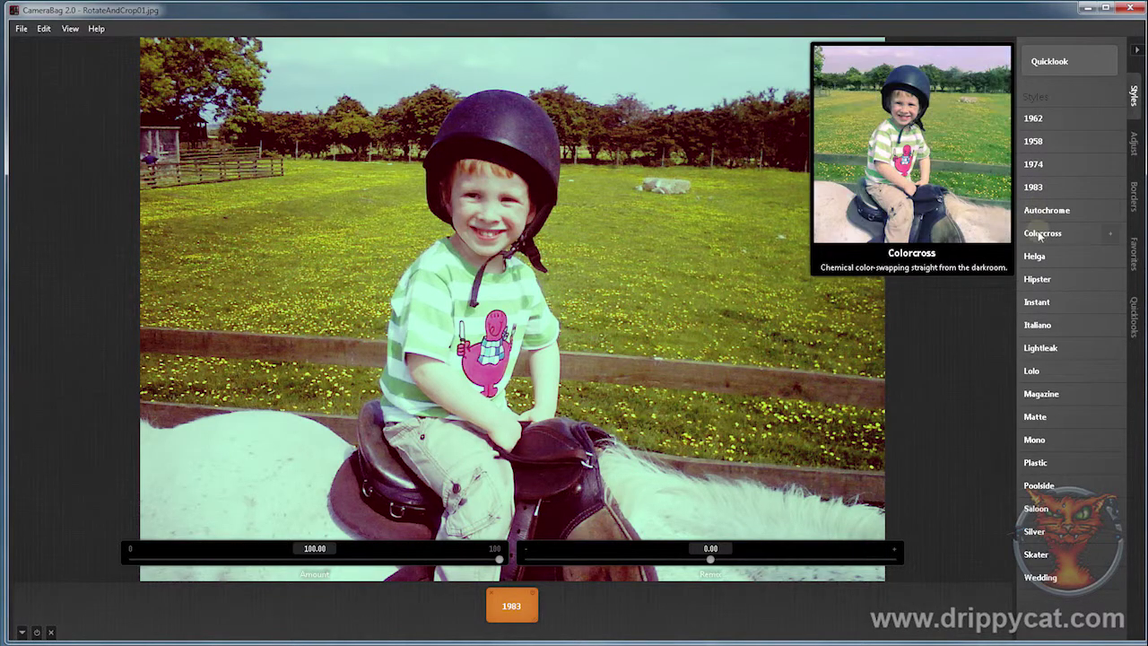
click(1113, 238)
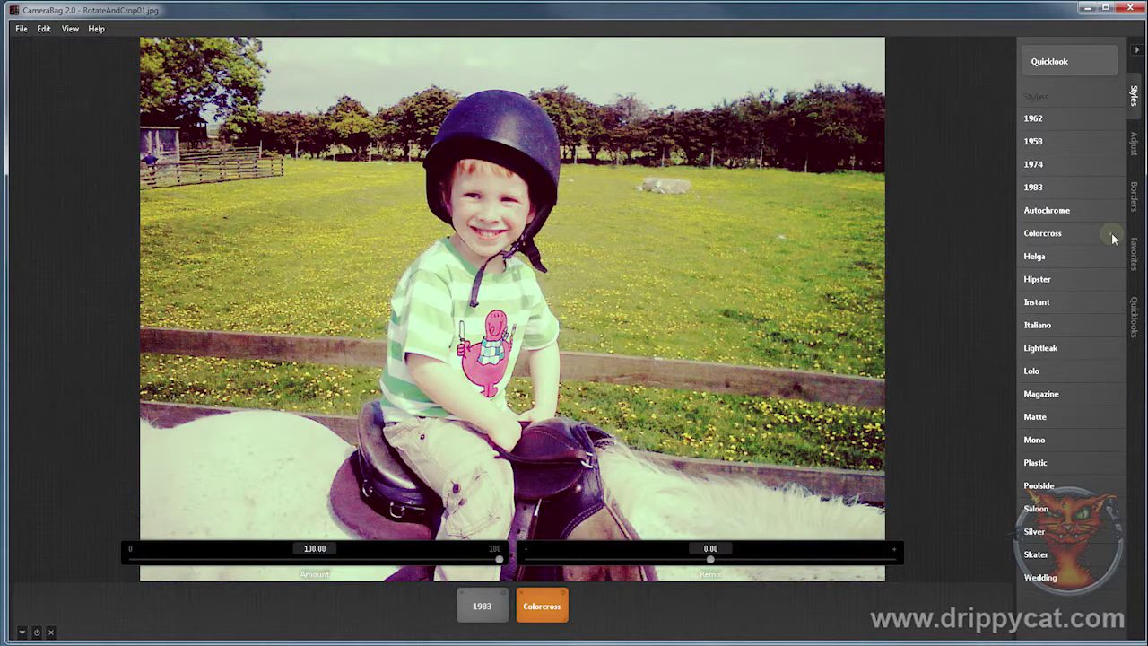
- Add Helga with a stronger Remix amount, then add Poolside on top
mouse_move(1040, 260)
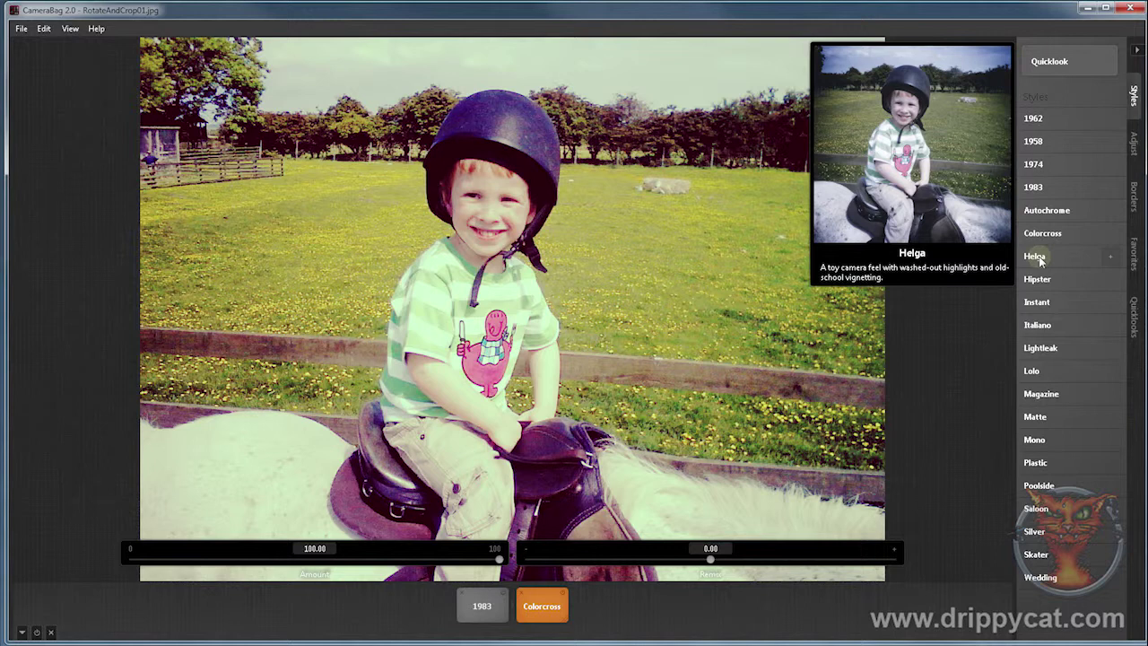
click(1113, 260)
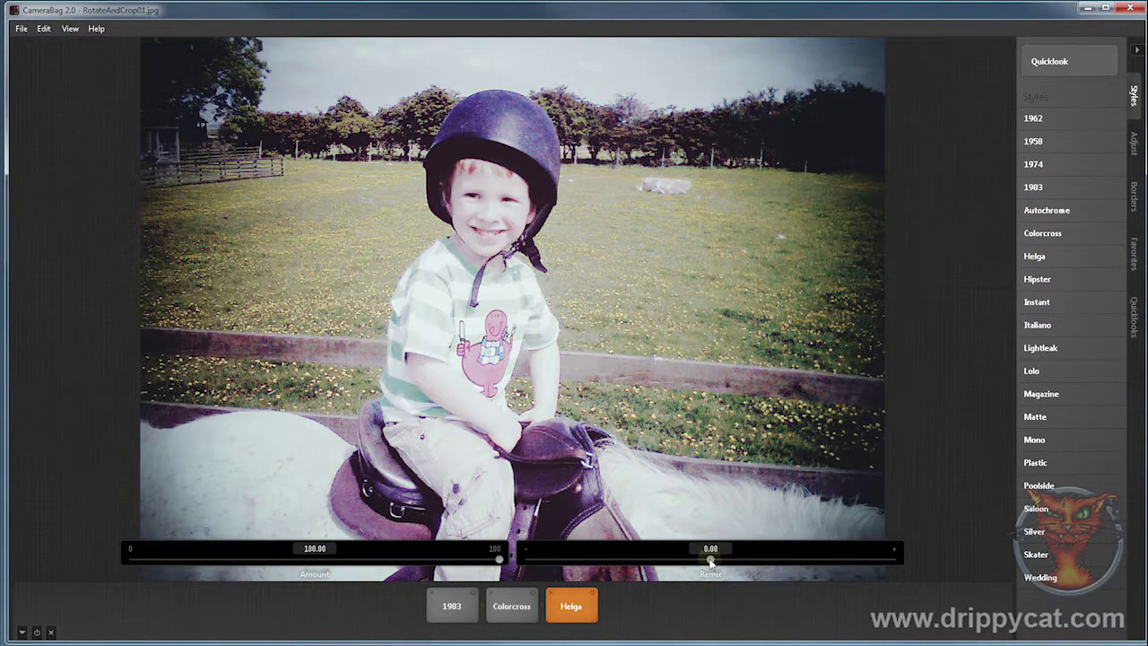
drag(710, 559, 736, 567)
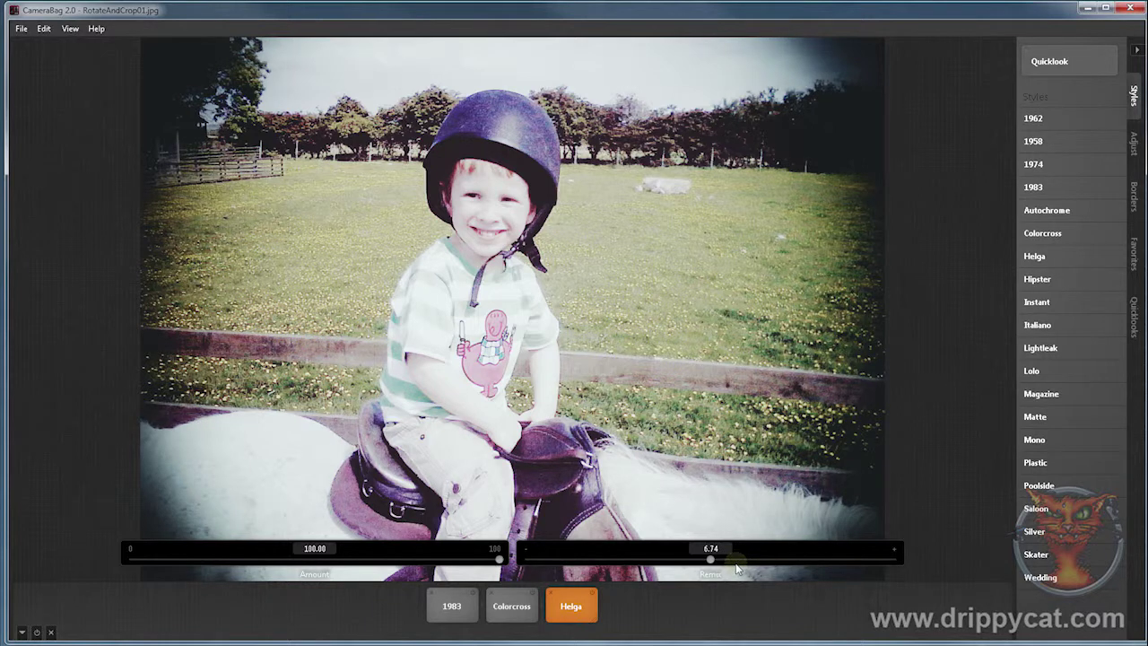
mouse_move(1055, 487)
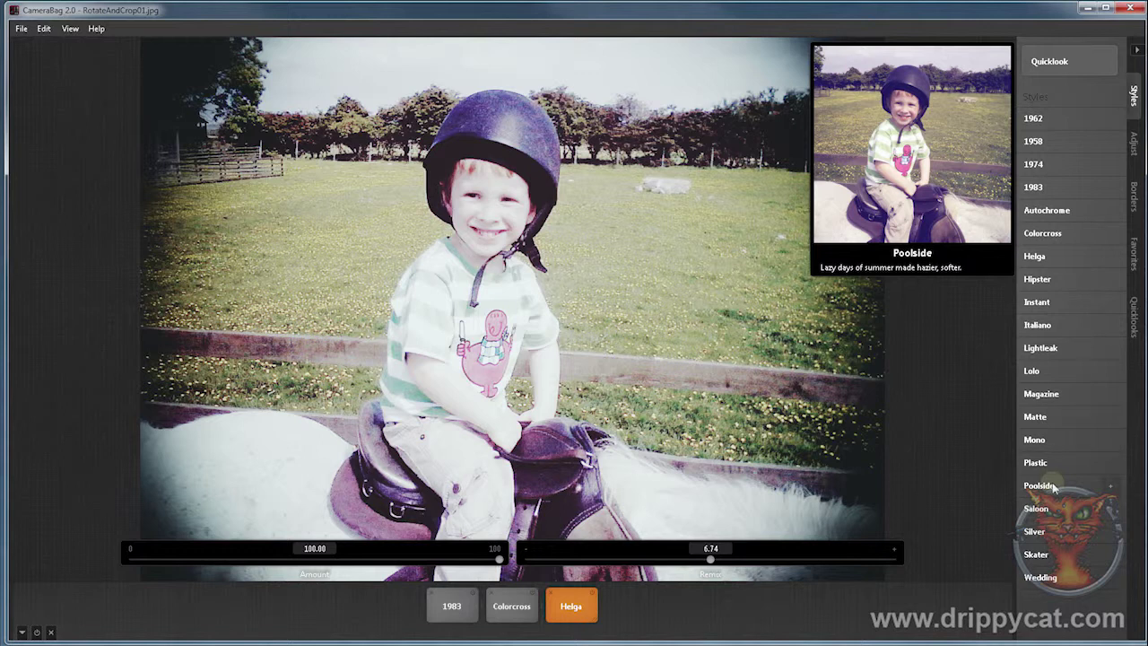
click(1108, 486)
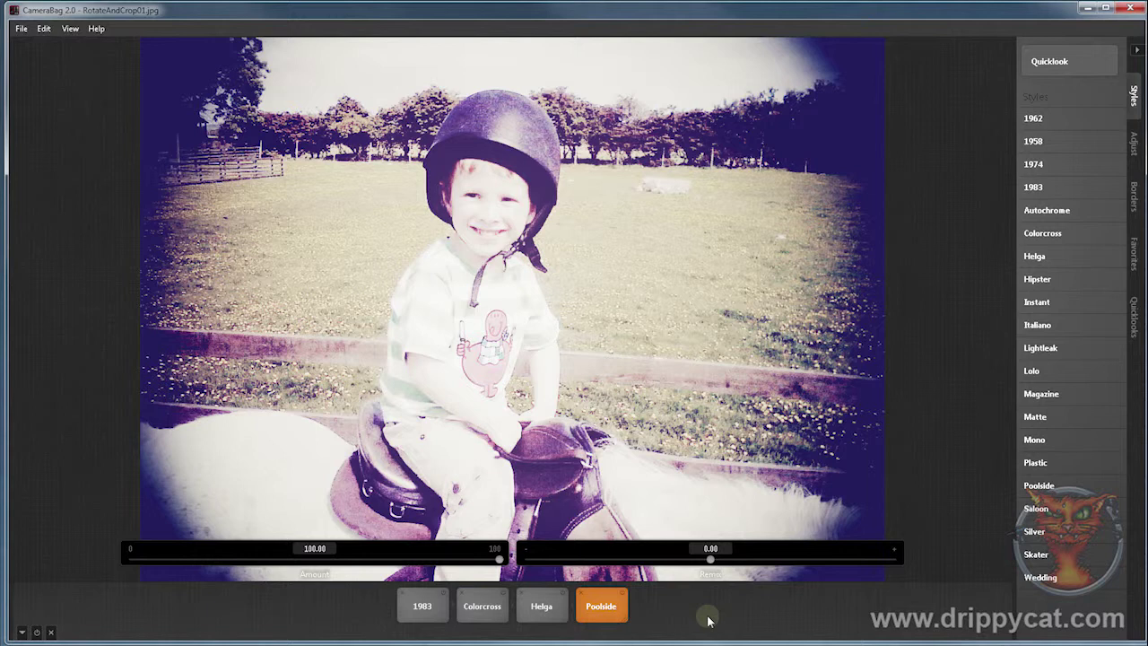
click(19, 32)
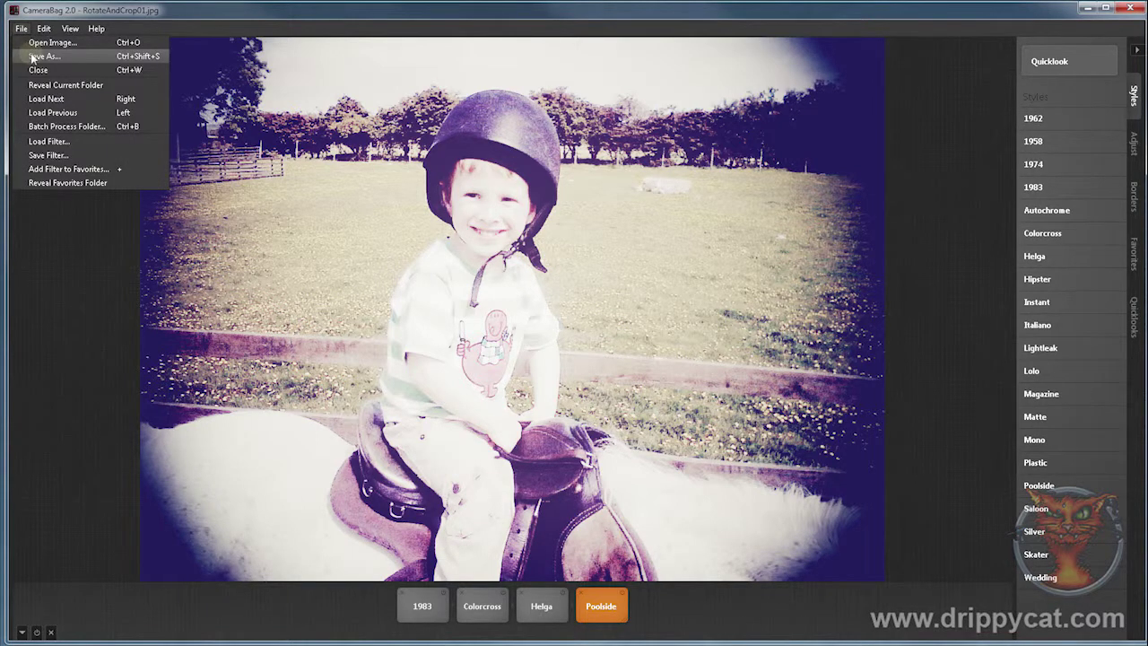
click(372, 8)
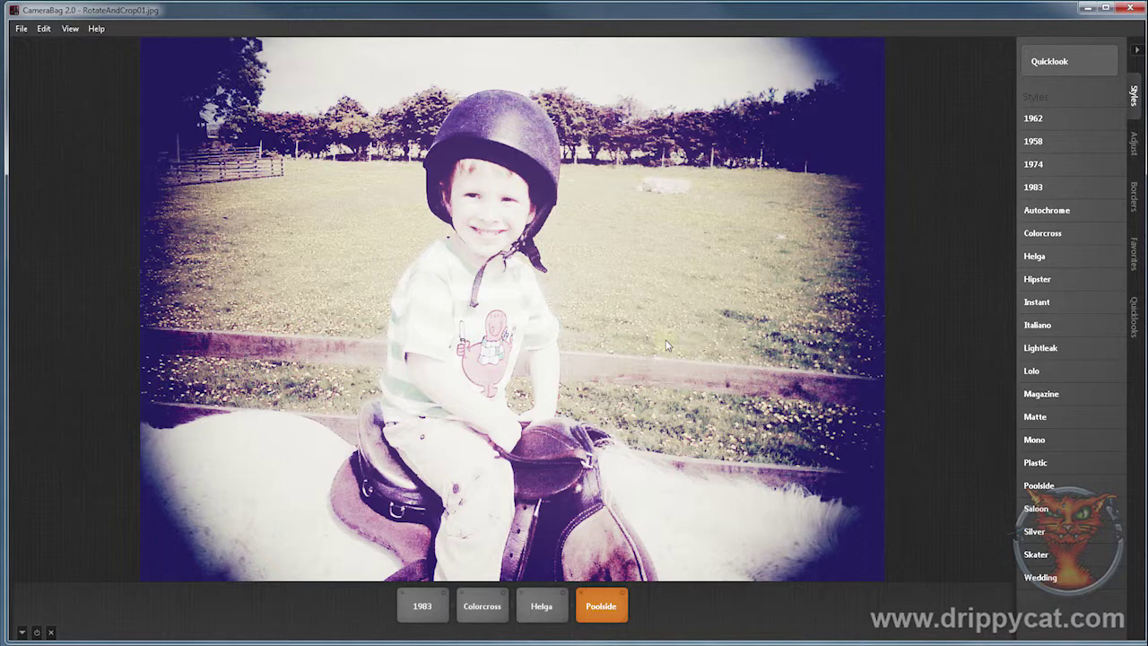
key(Right)
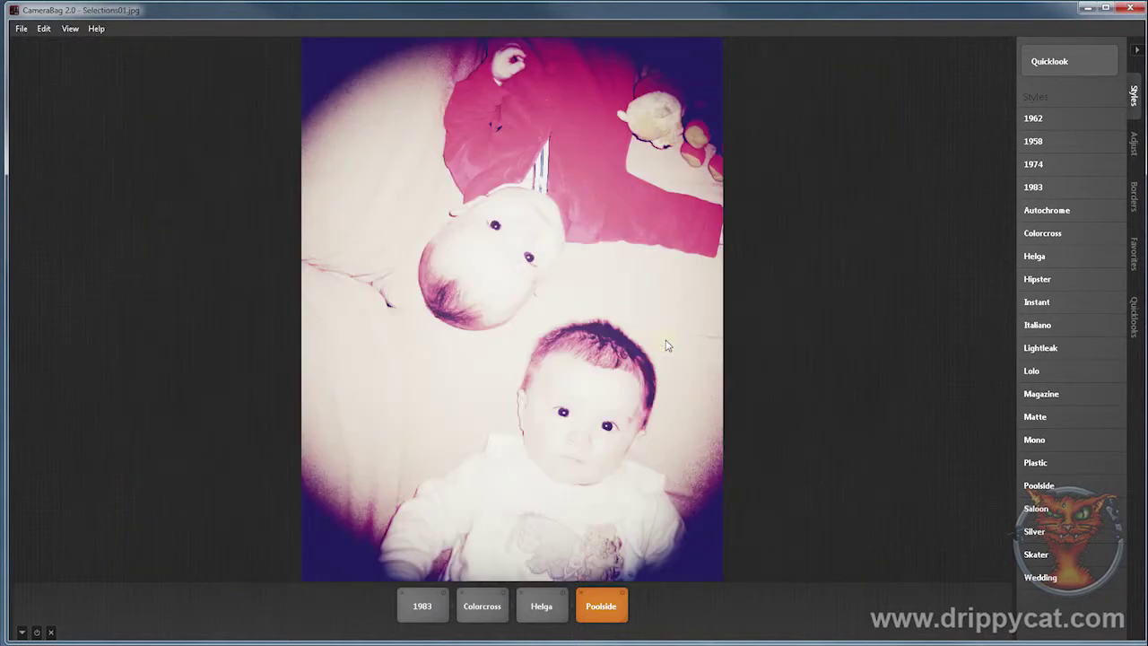
key(Right)
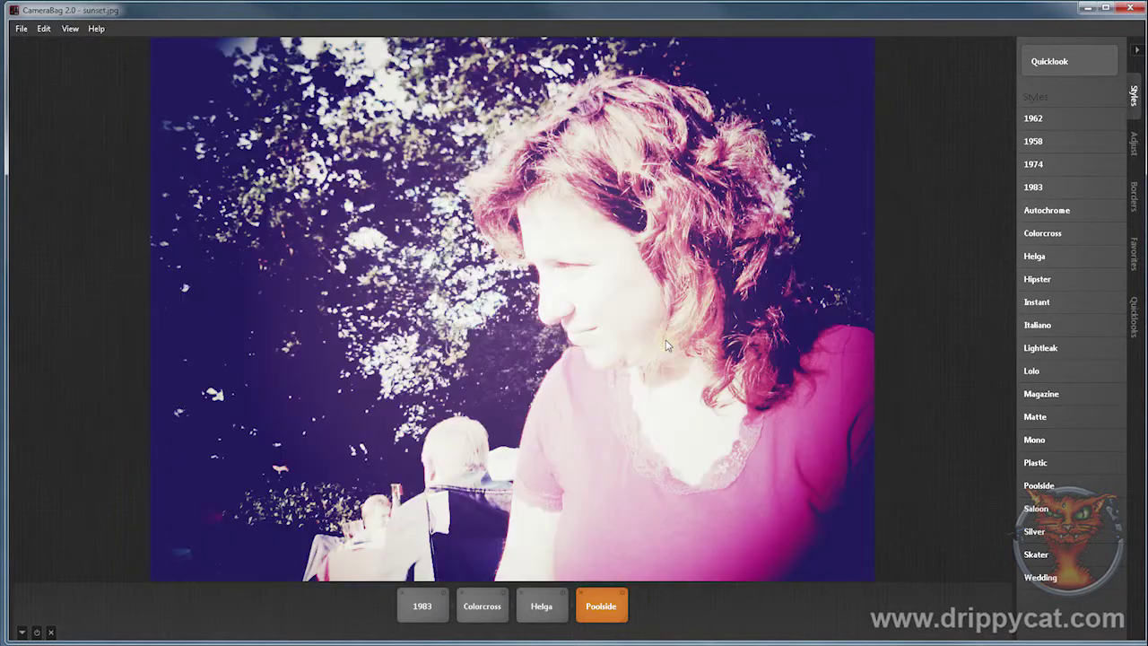
key(Right)
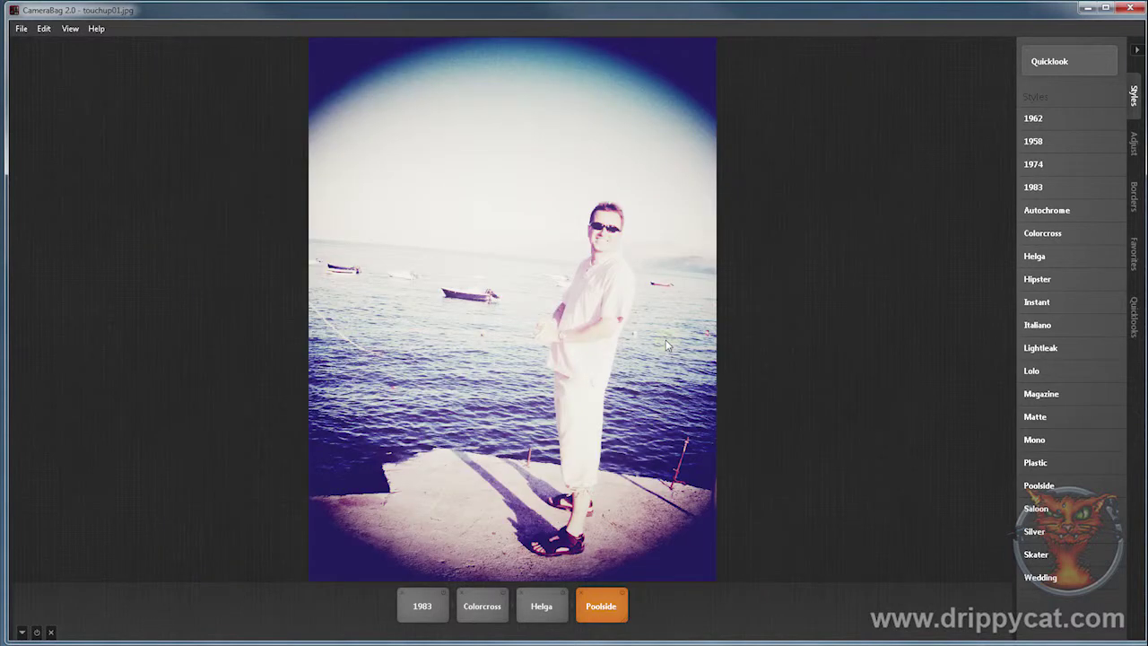
key(Left)
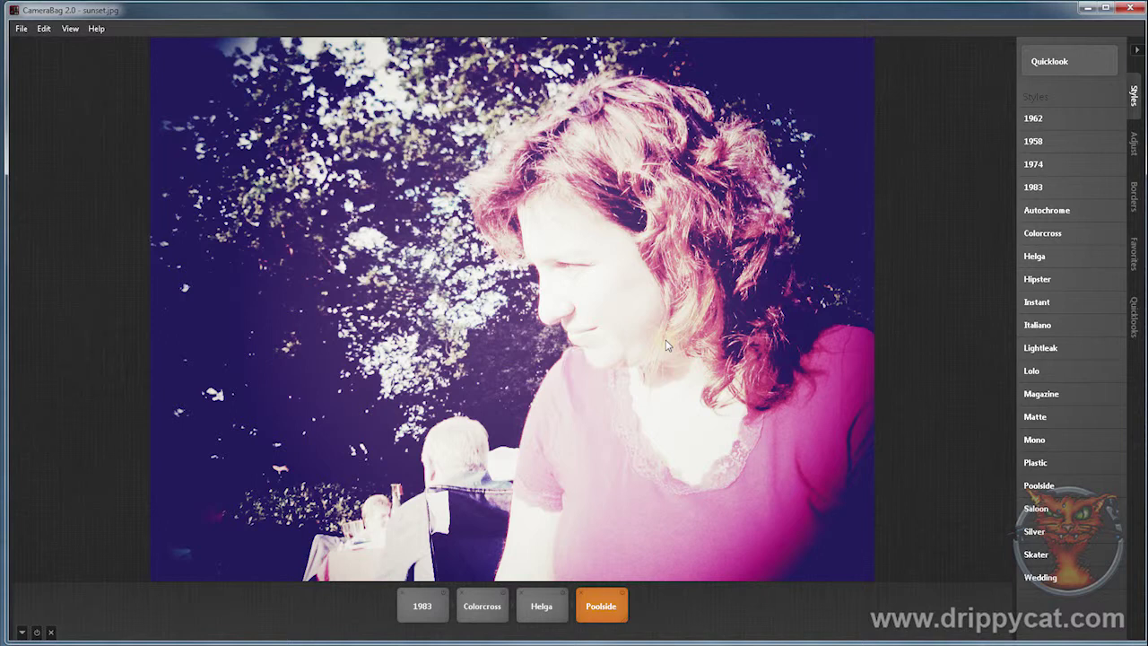
key(Left)
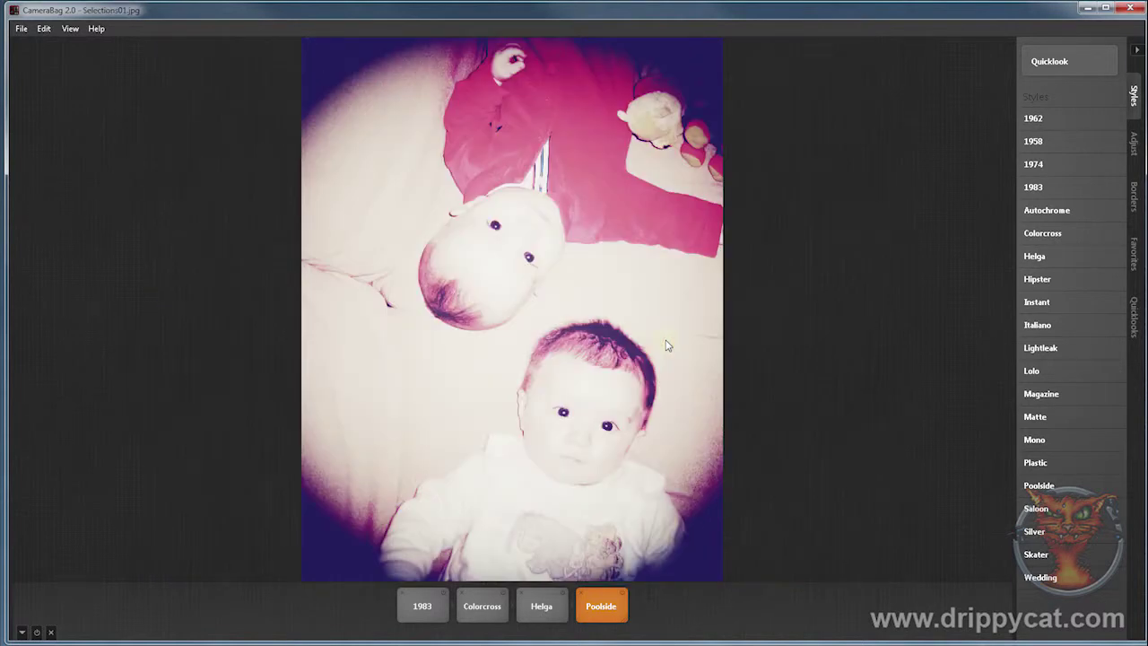
key(Left)
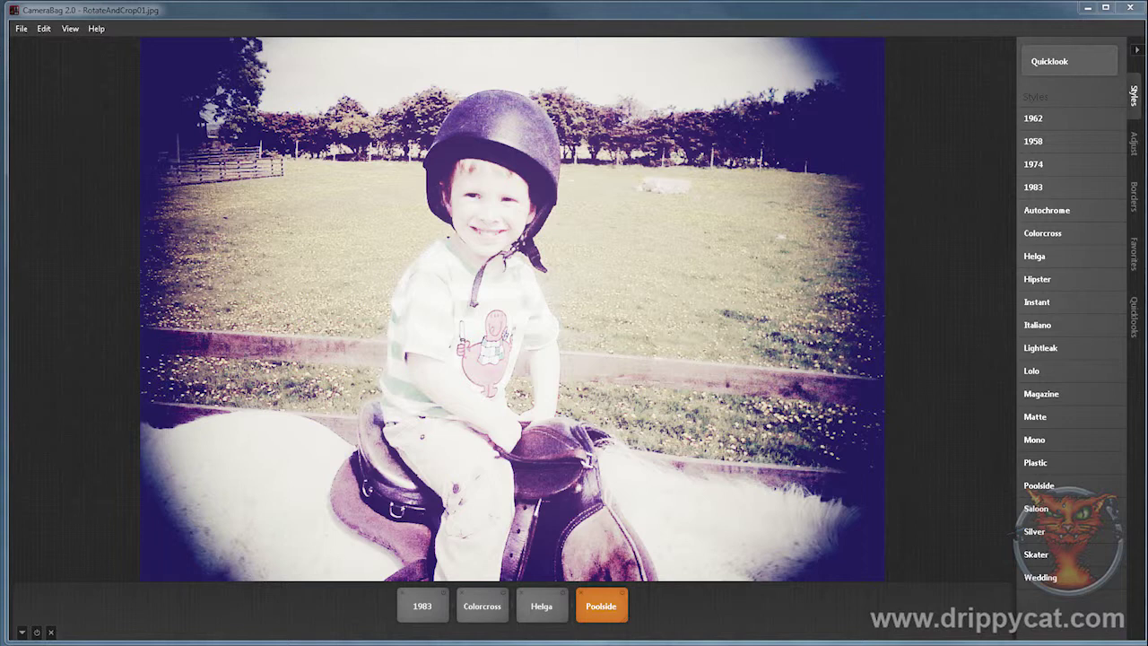
- Remove the Poolside, Helga, Colorcross and 1983 styles from the horse photo
click(581, 597)
click(549, 594)
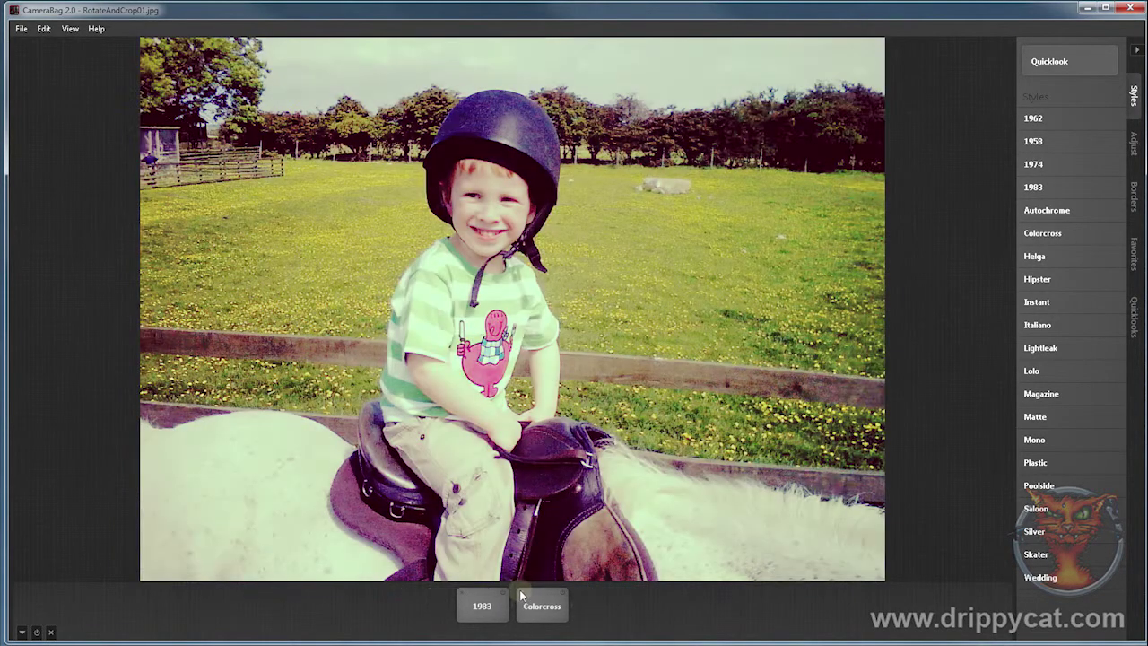
click(520, 590)
click(494, 595)
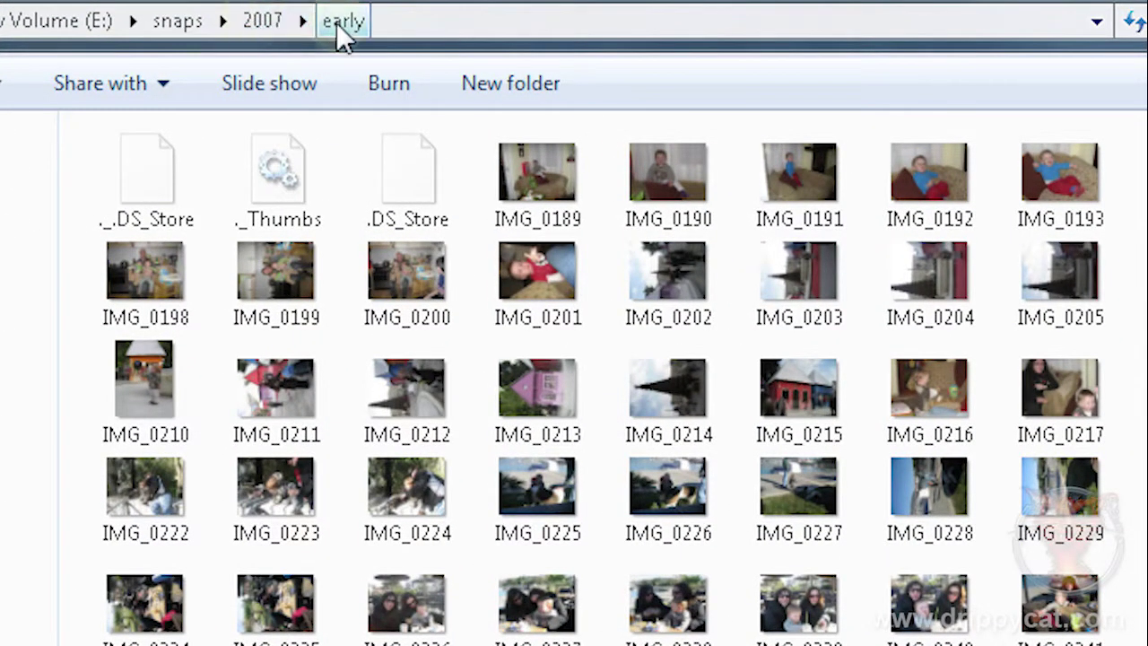
- Select all files, clear the selection, then pick IMG_0189, IMG_0203, IMG_0217 and IMG_0230
key(ctrl+a)
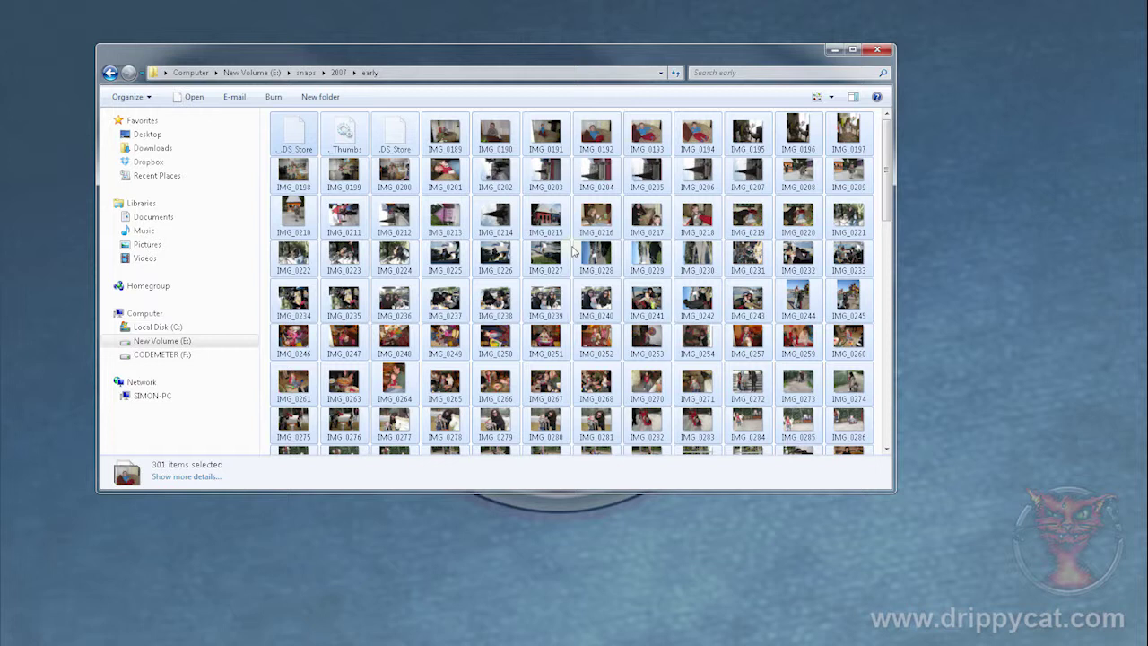
click(572, 250)
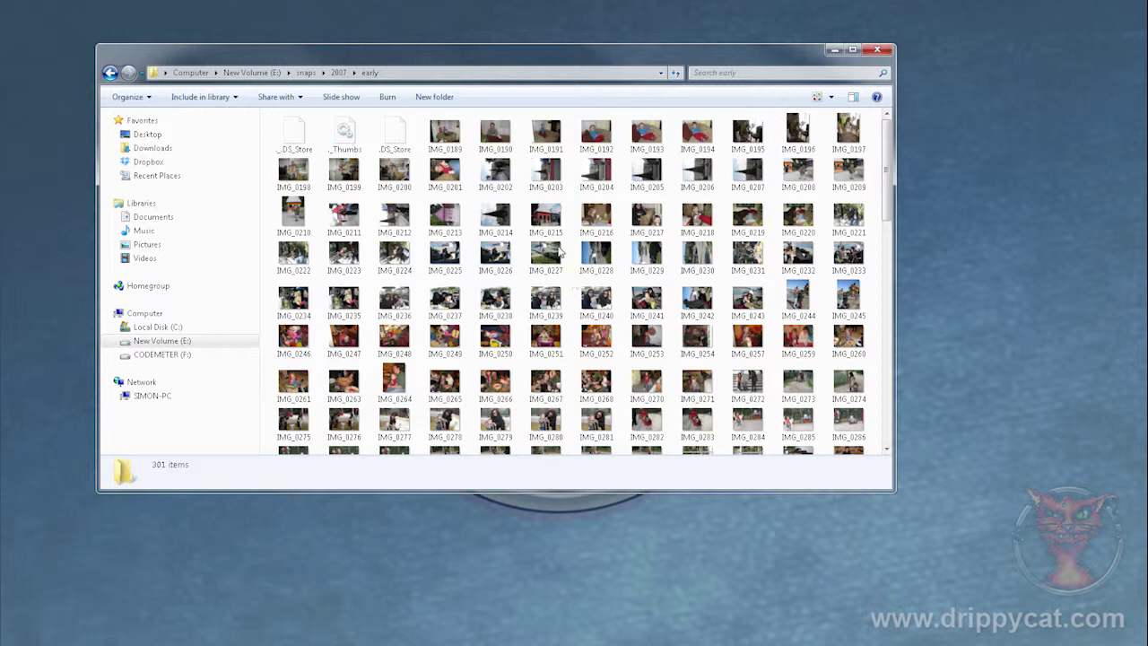
click(446, 135)
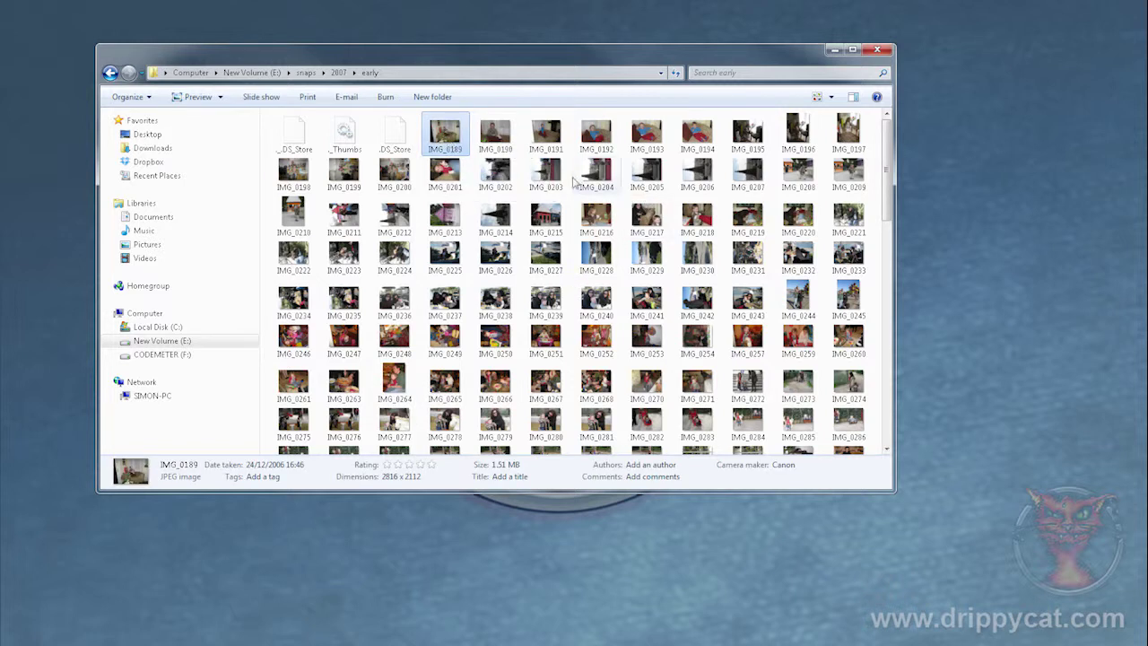
ctrl+click(545, 173)
ctrl+click(647, 219)
ctrl+click(697, 256)
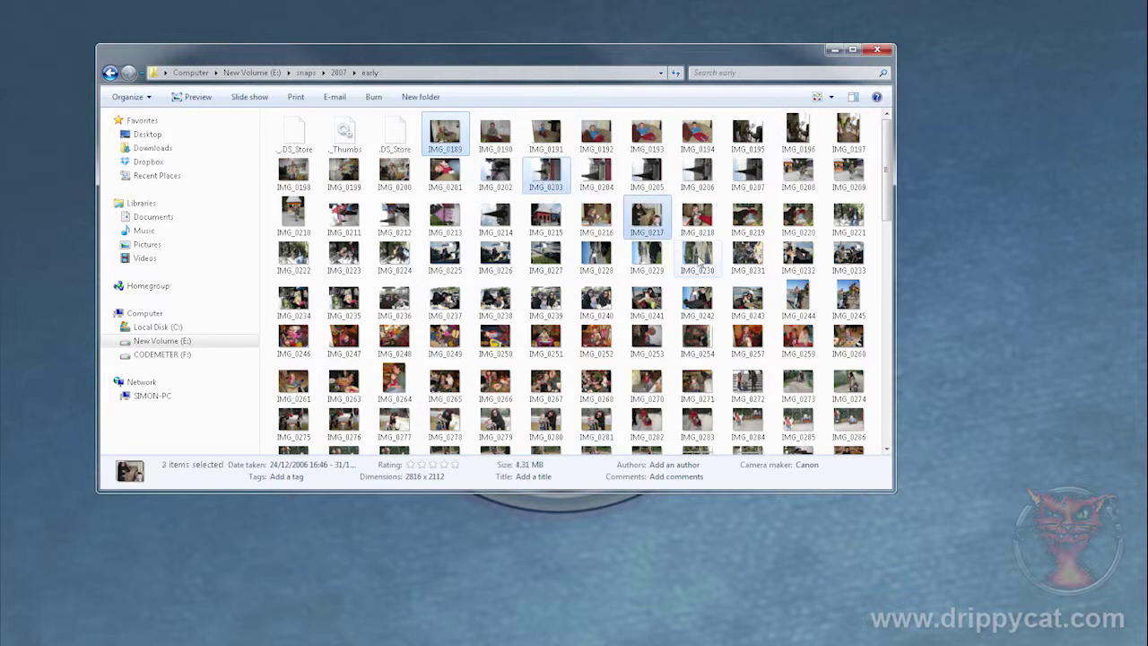
- Add IMG_0231, IMG_0243, IMG_0253 and IMG_0270 to the selection, then return to the 2007 folder
ctrl+click(753, 265)
ctrl+click(748, 297)
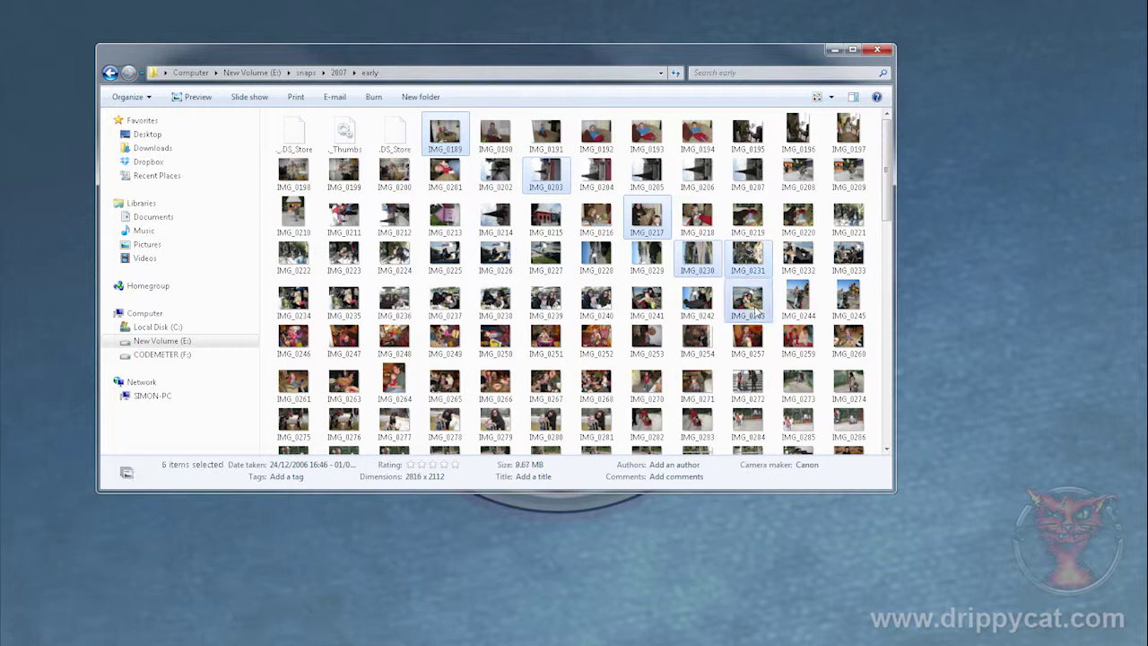
ctrl+click(643, 345)
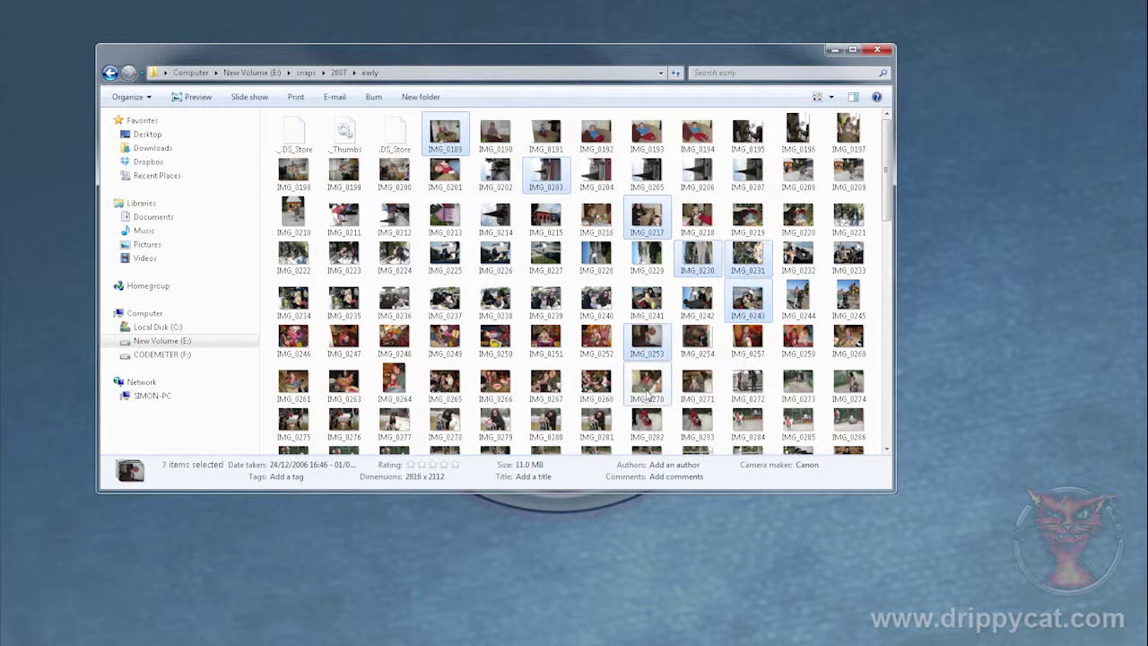
ctrl+click(646, 384)
click(338, 72)
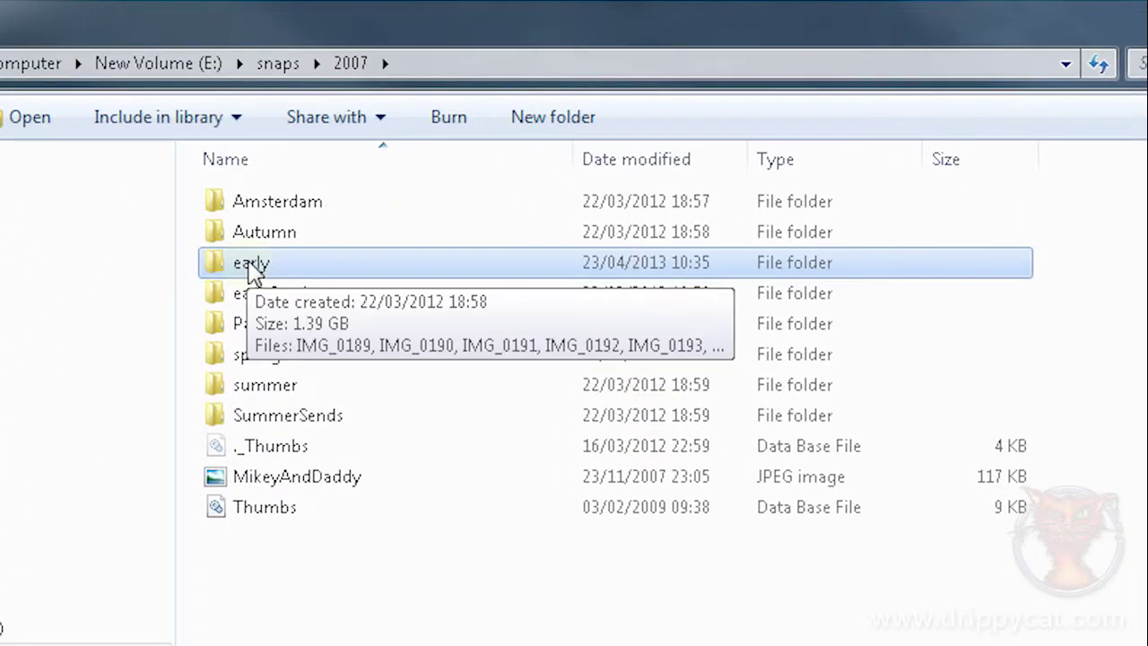
- Open the earlySends folder, select all its files, then clear the selection
mouse_move(271, 309)
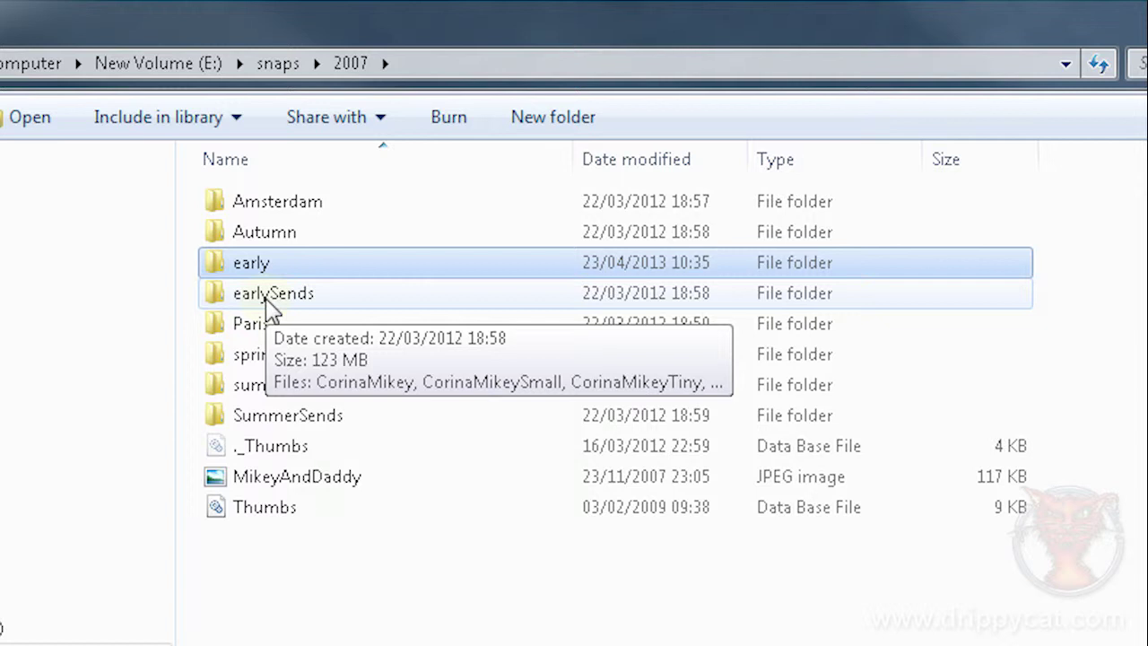
double_click(270, 309)
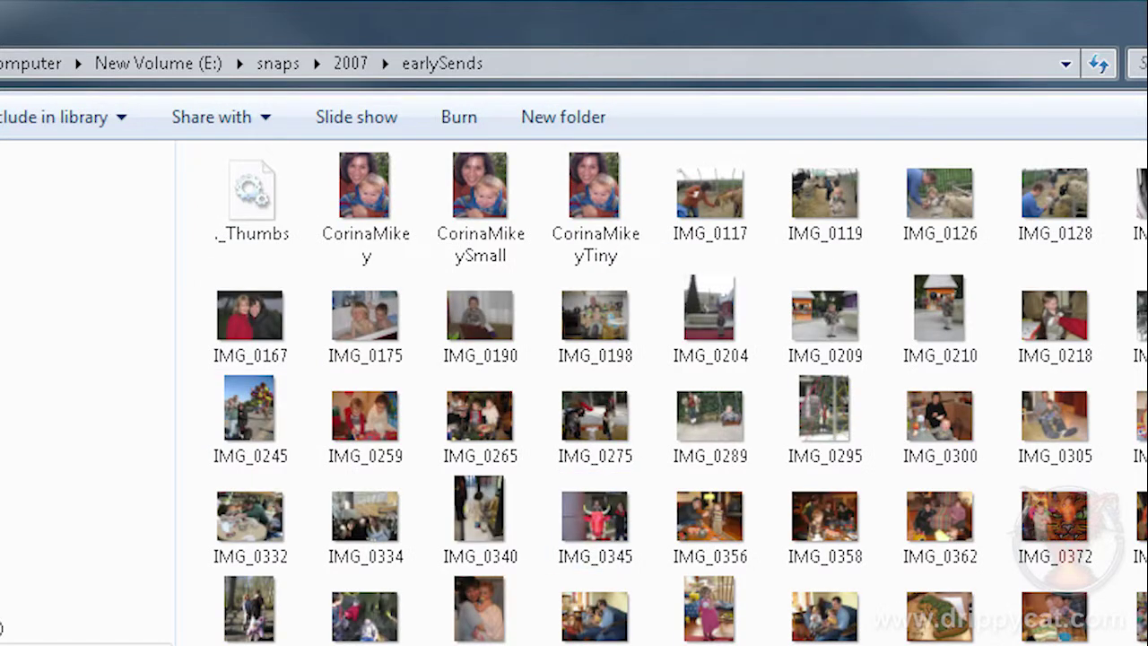
key(ctrl+a)
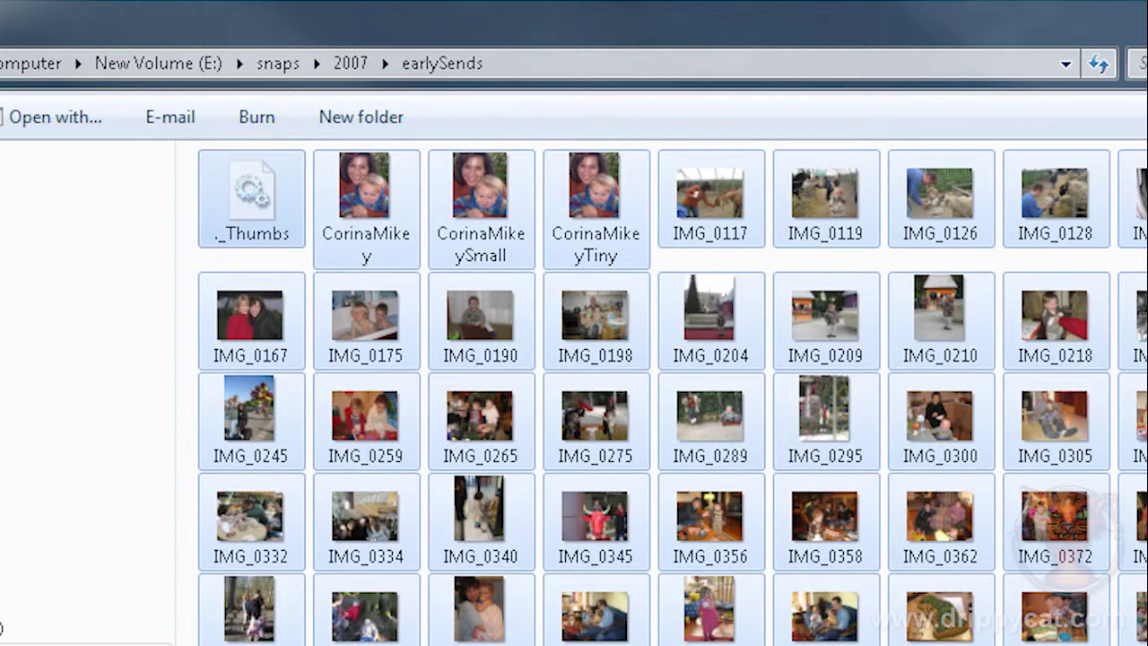
key(Escape)
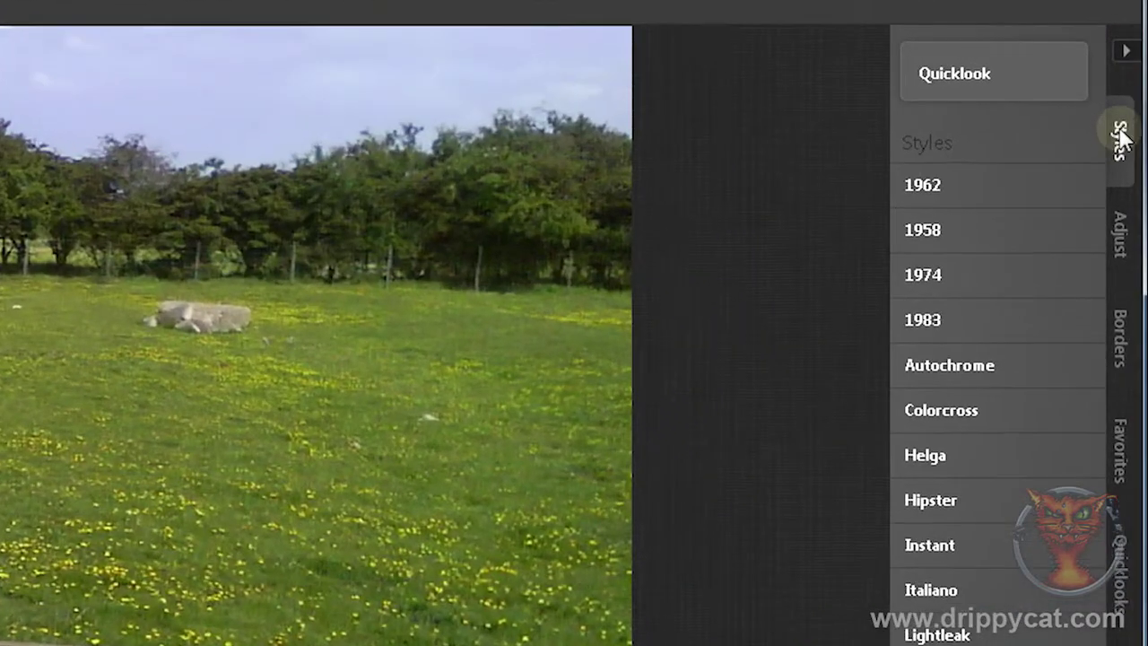
- Add the Crop/Straighten adjustment from the Adjust tools list
click(1121, 235)
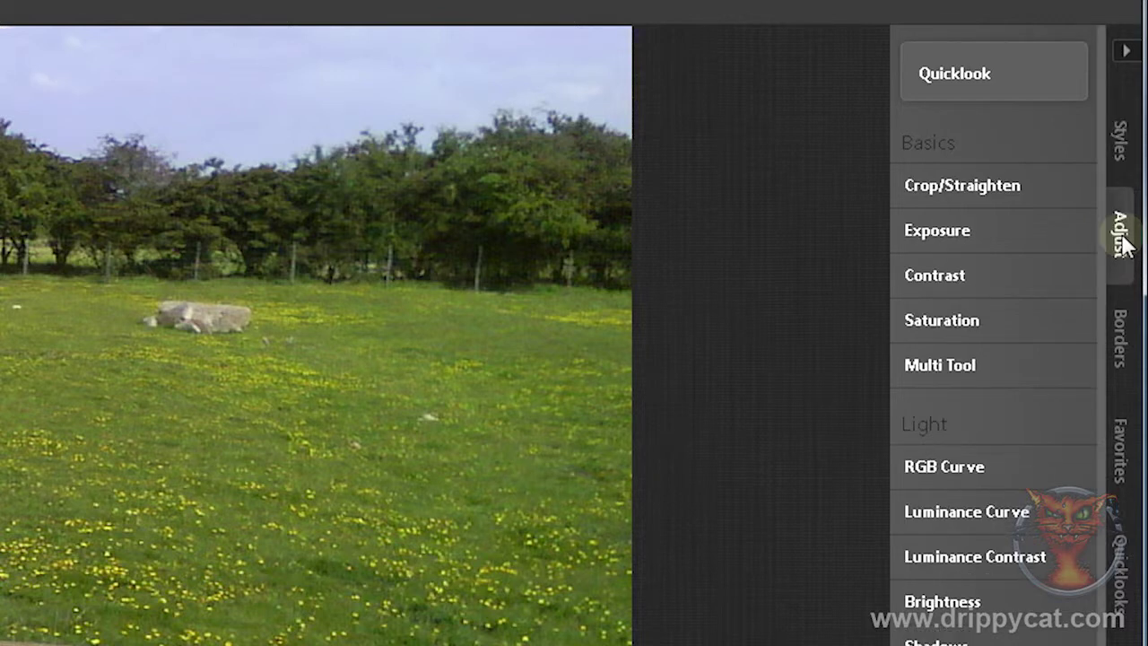
mouse_move(961, 195)
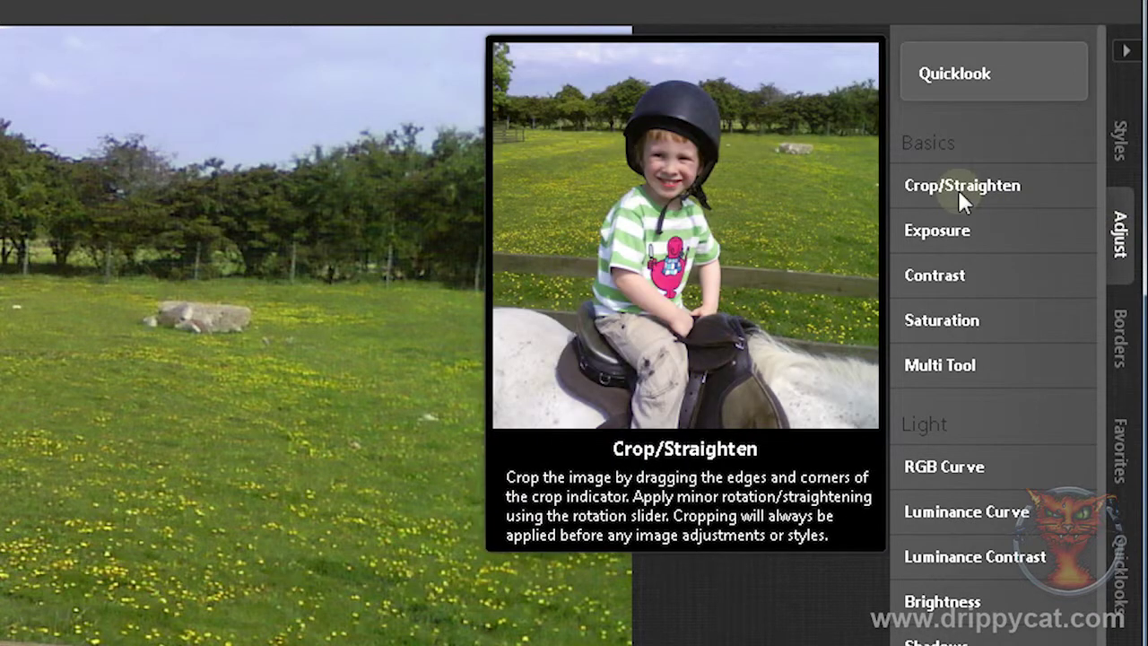
click(960, 188)
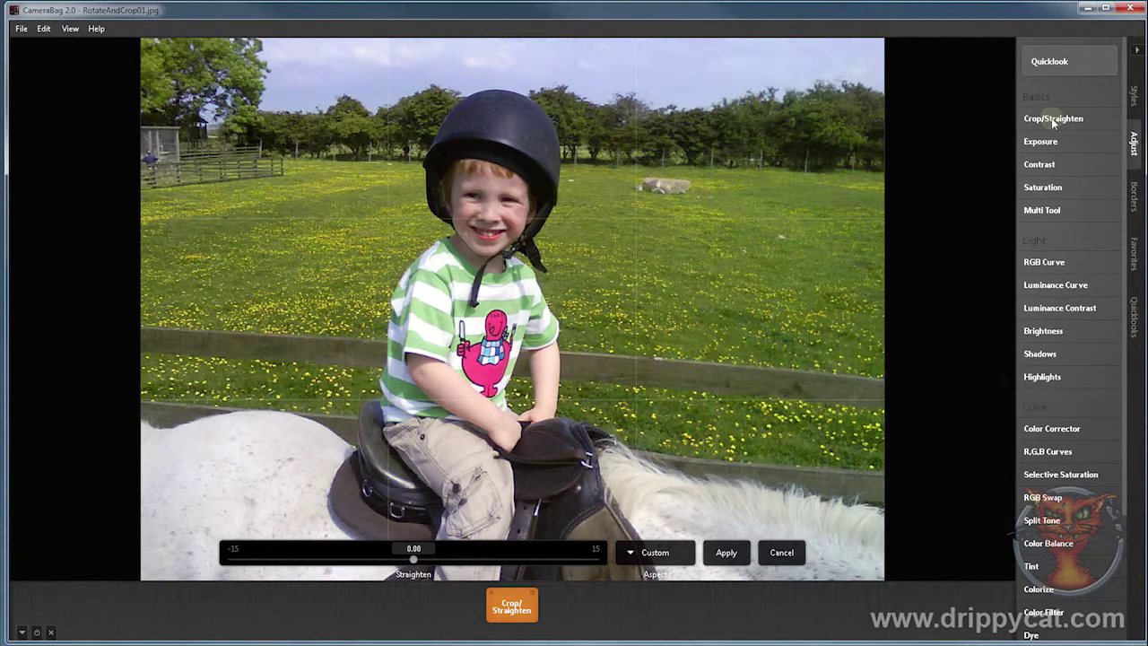
- Add Luminance Curve and Contrast adjustments and view their settings
click(1045, 285)
click(1040, 166)
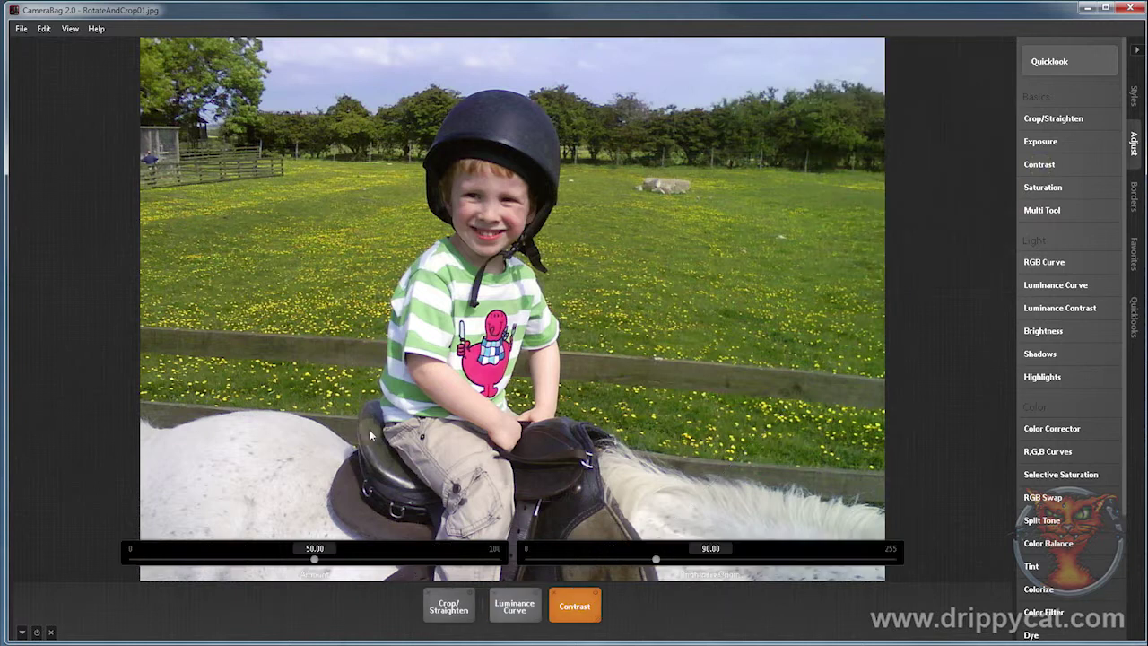
click(522, 608)
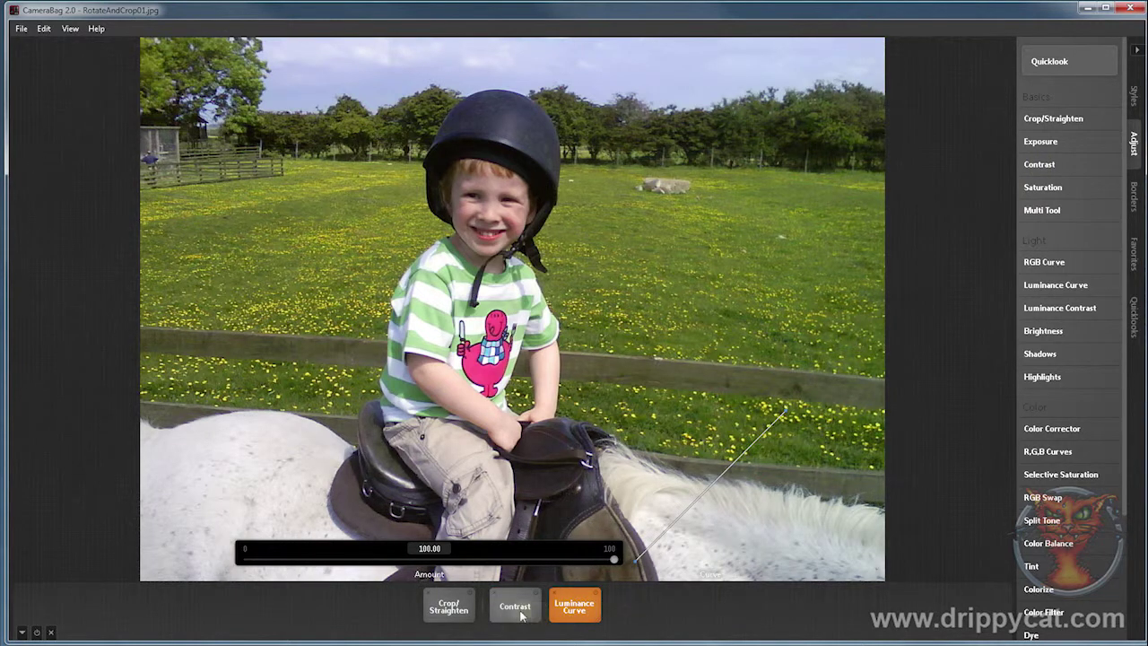
click(522, 610)
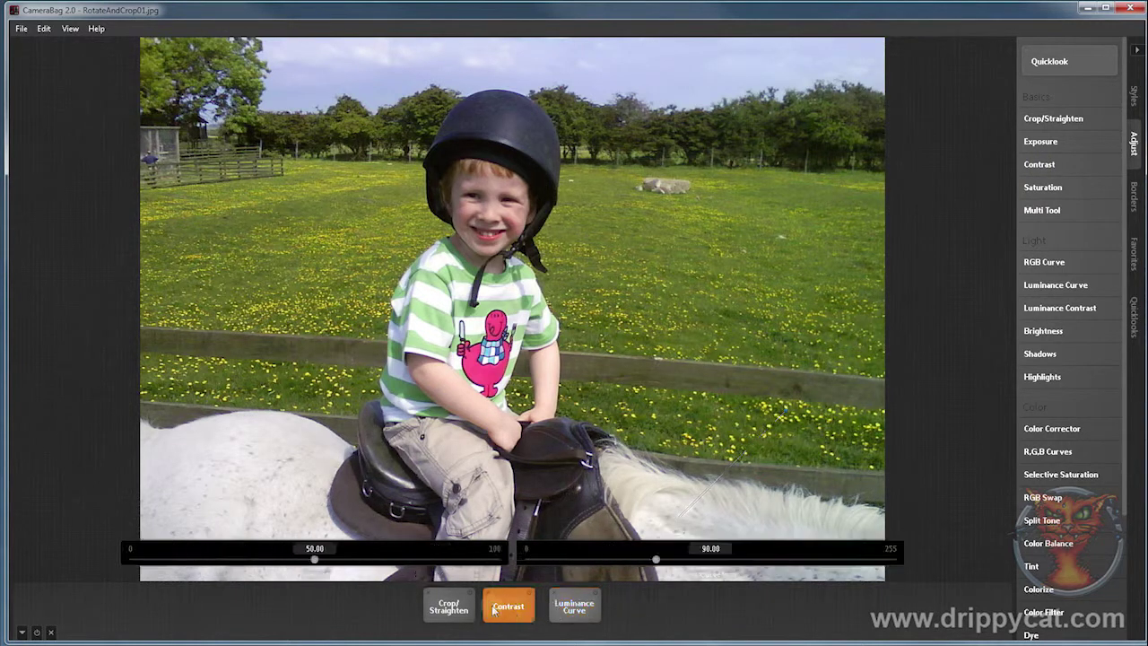
click(574, 606)
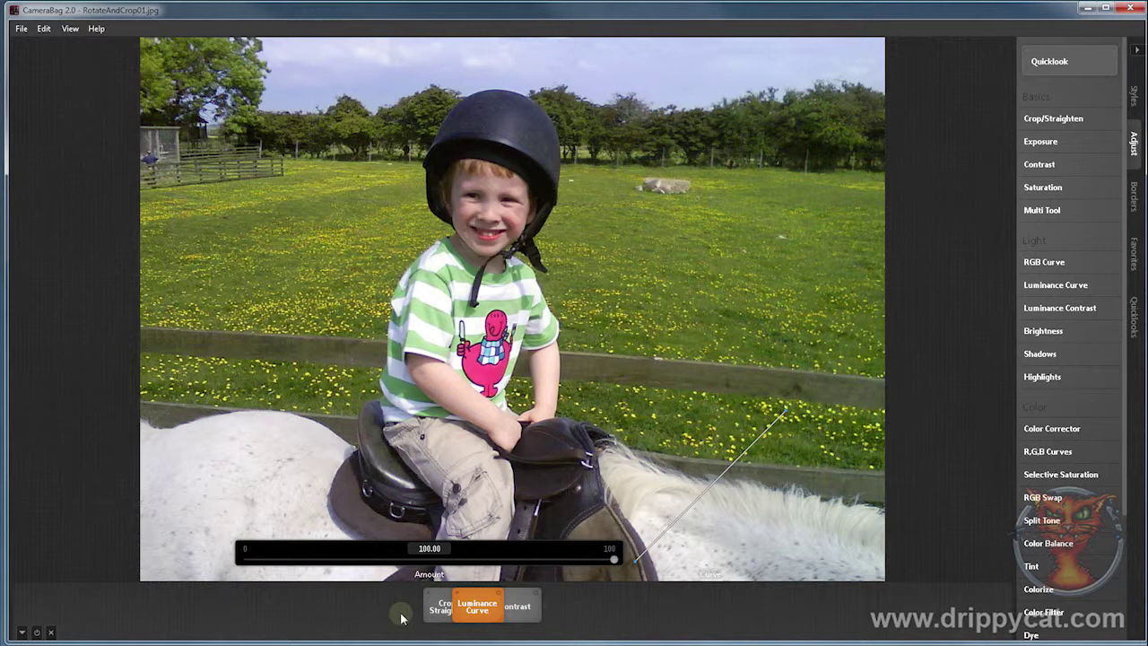
- Remove the Luminance Curve and Contrast adjustments and reopen the Crop/Straighten settings
click(495, 597)
click(527, 596)
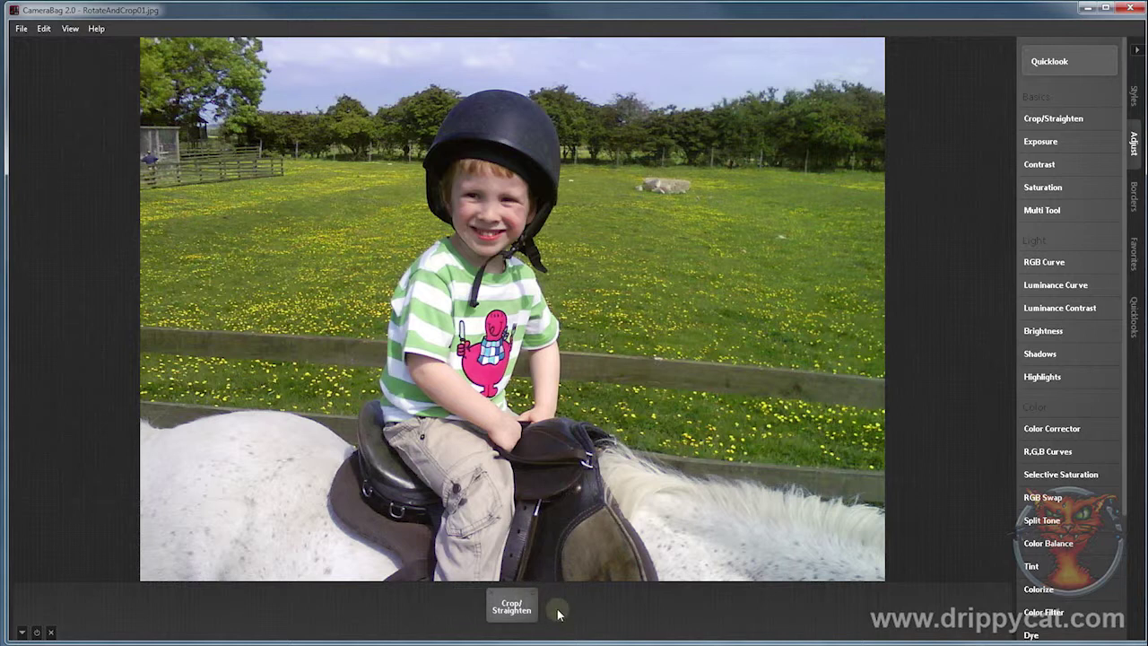
click(510, 606)
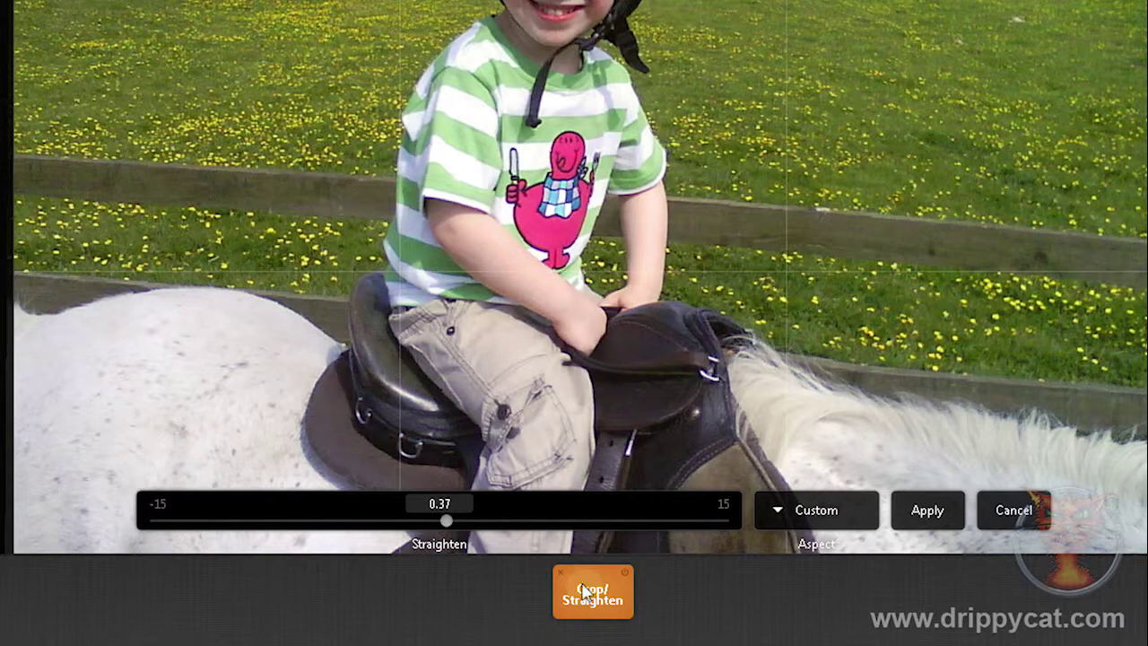
- Straighten the photo to -0.27, trial a tighter crop, then expand it over the whole picture
drag(444, 518, 437, 545)
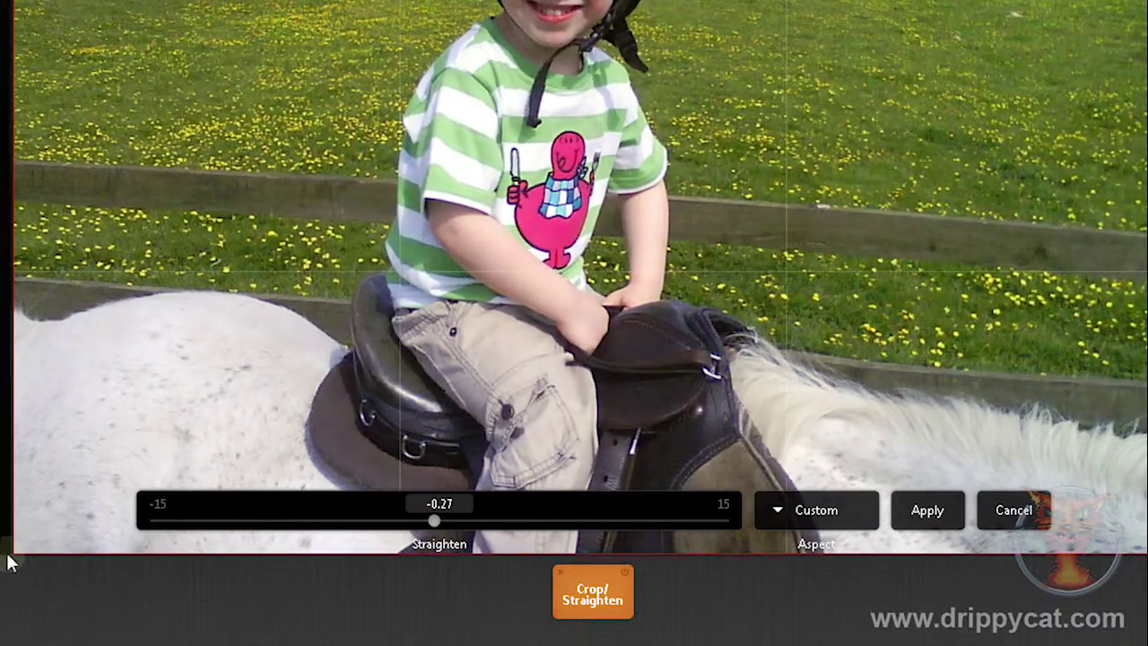
drag(14, 558, 329, 422)
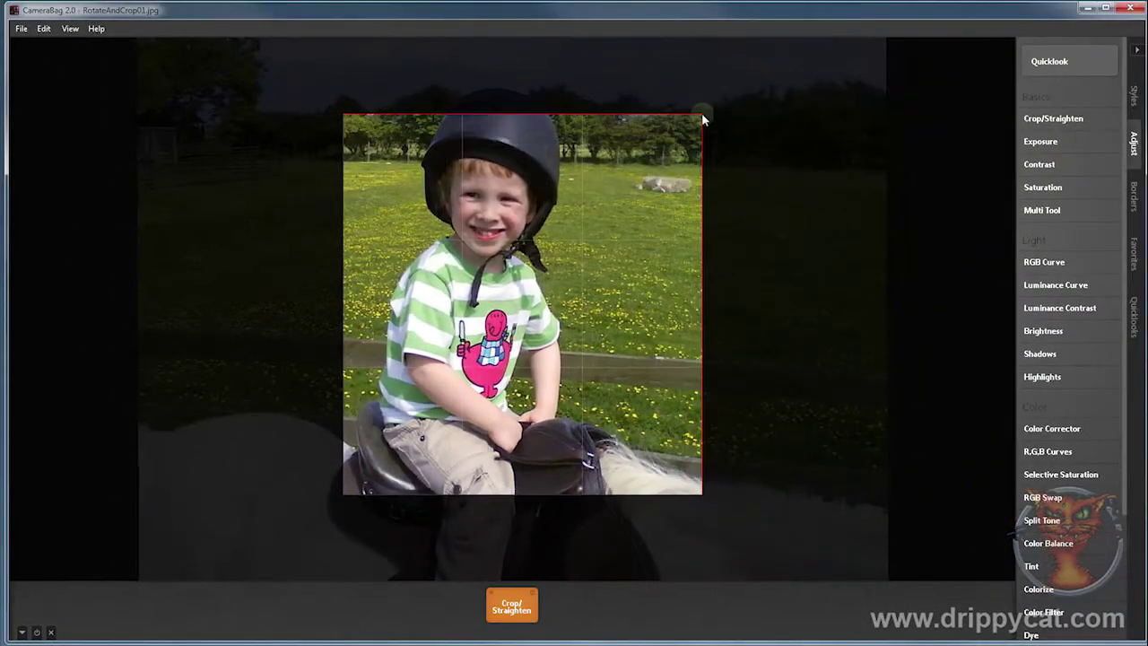
drag(704, 266, 821, 274)
drag(345, 289, 263, 289)
drag(551, 302, 495, 326)
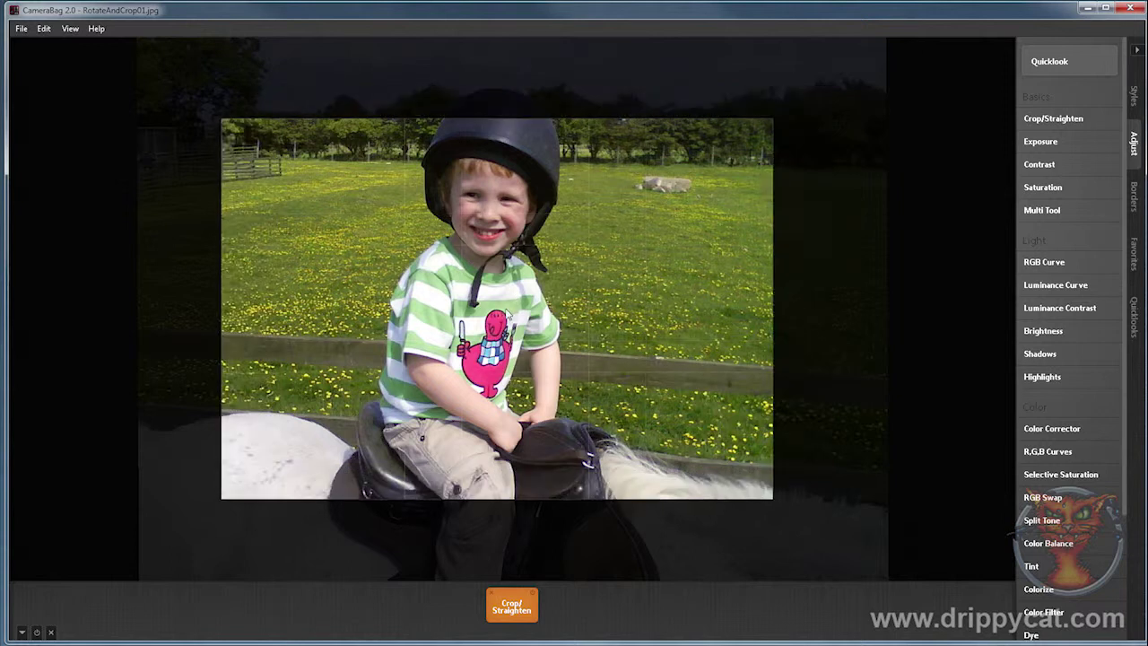
drag(224, 500, 113, 607)
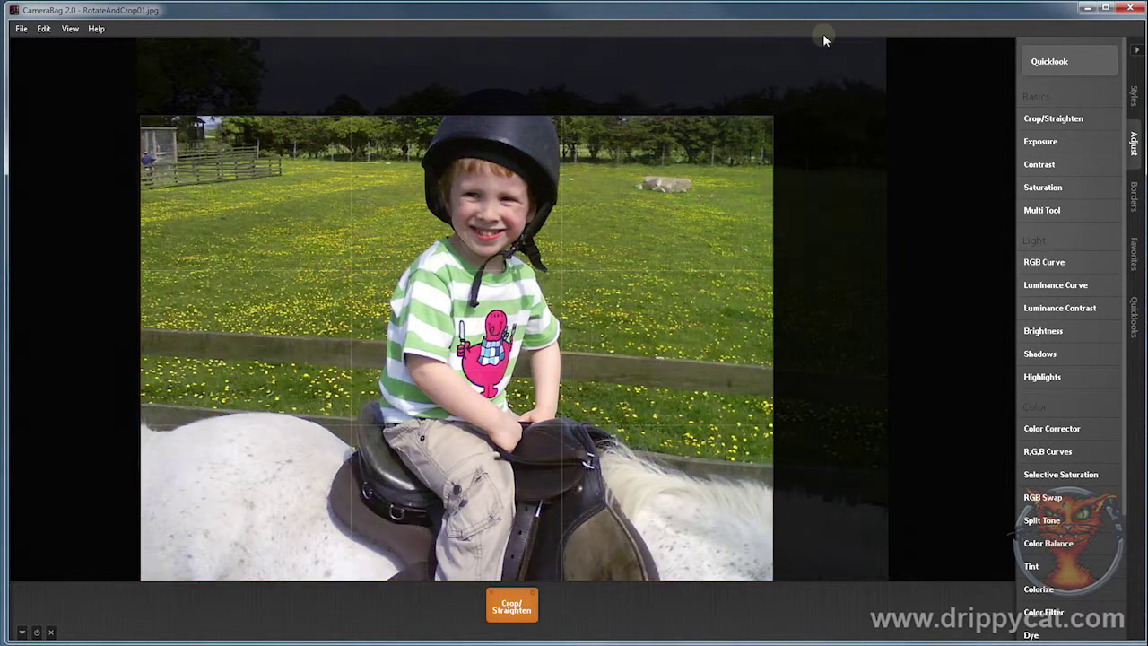
drag(768, 123, 897, 21)
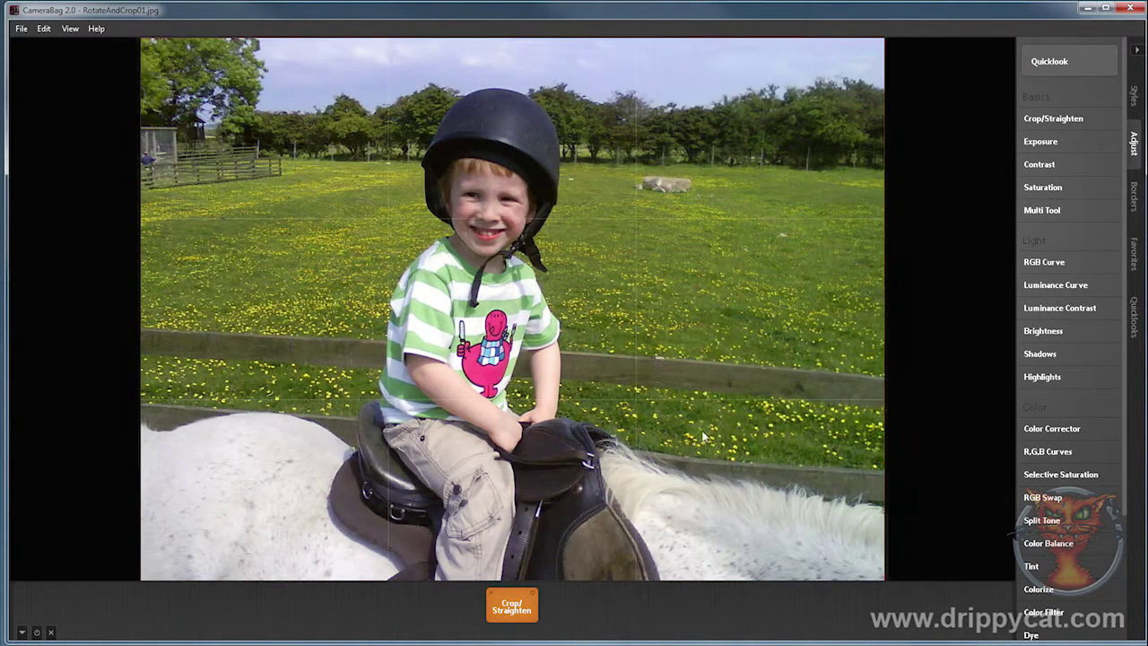
mouse_move(527, 603)
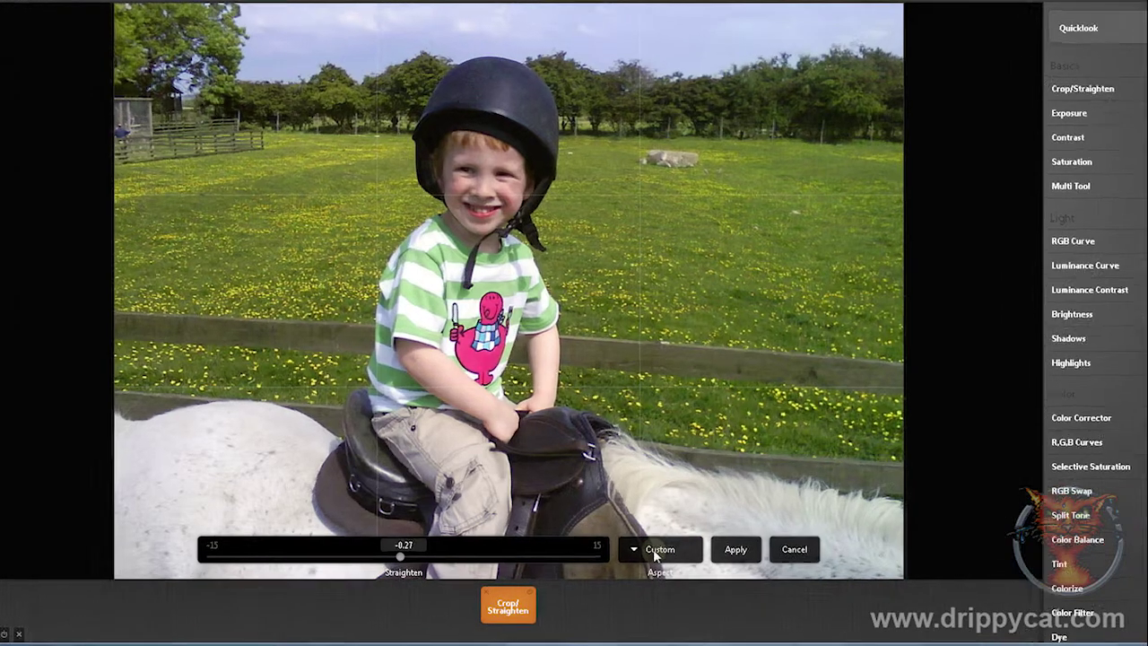
click(652, 554)
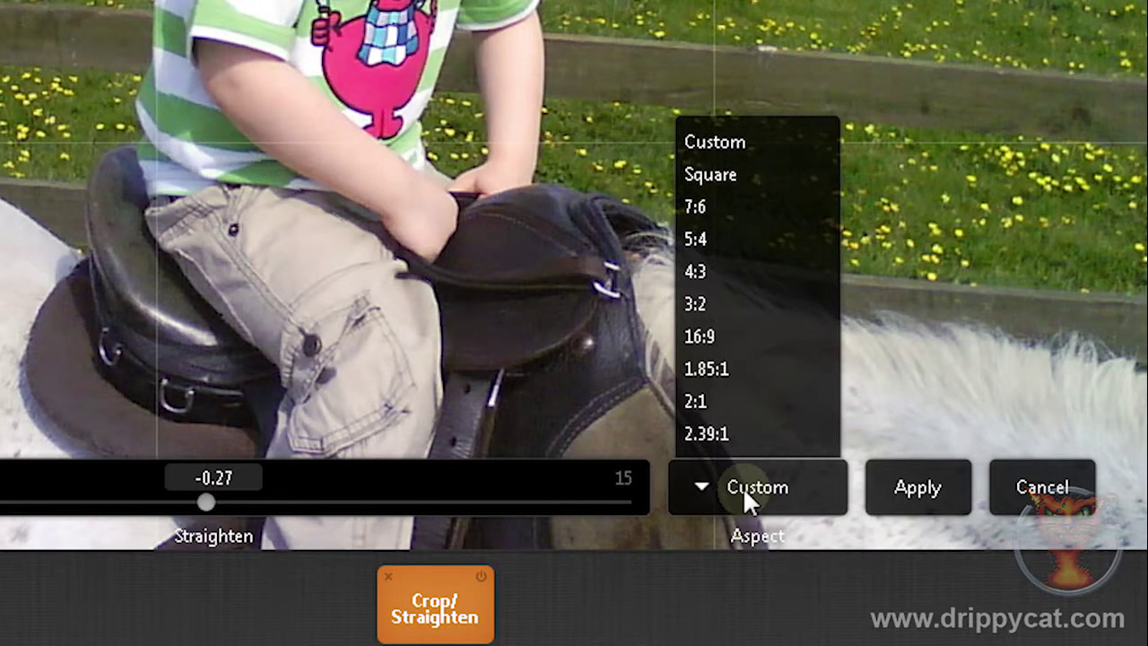
click(717, 336)
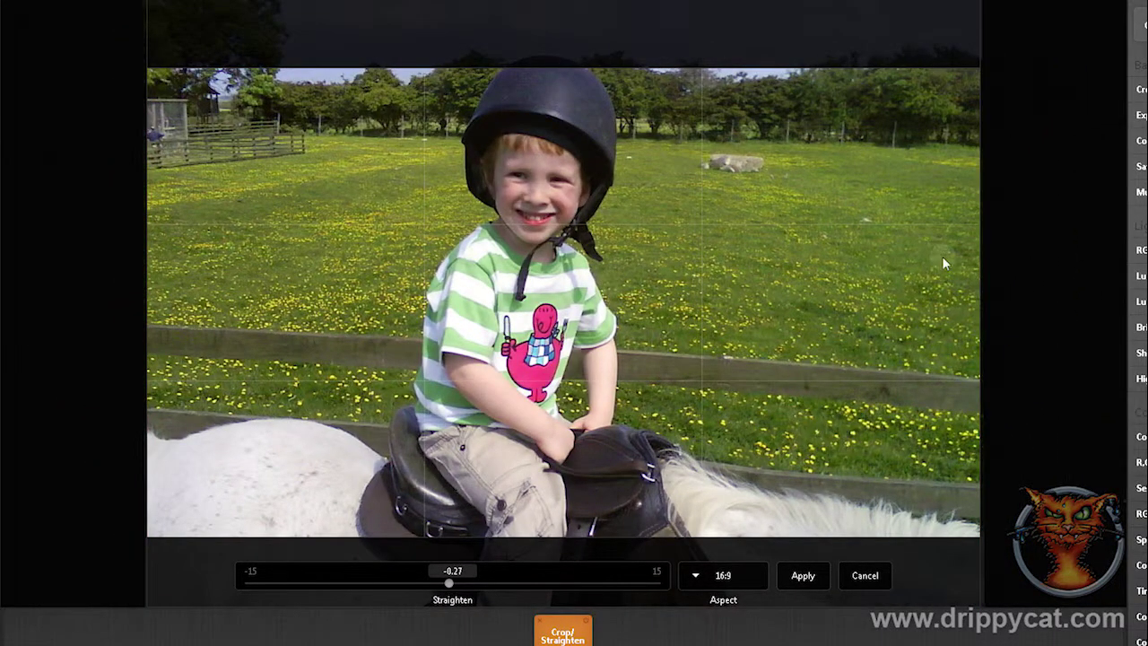
click(696, 577)
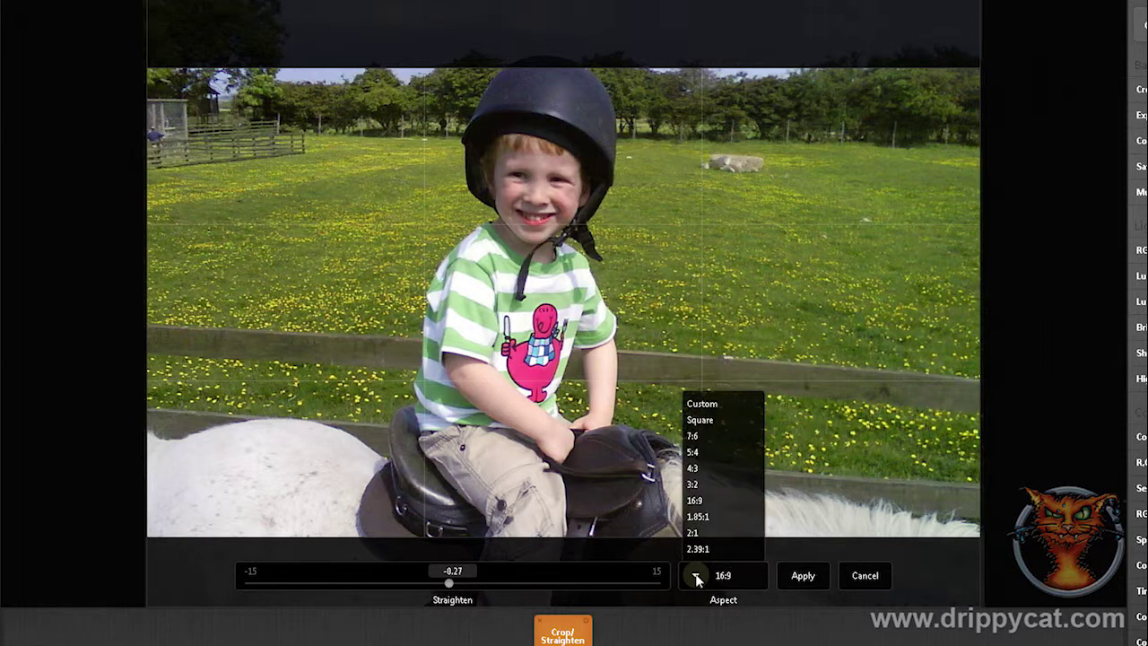
click(698, 484)
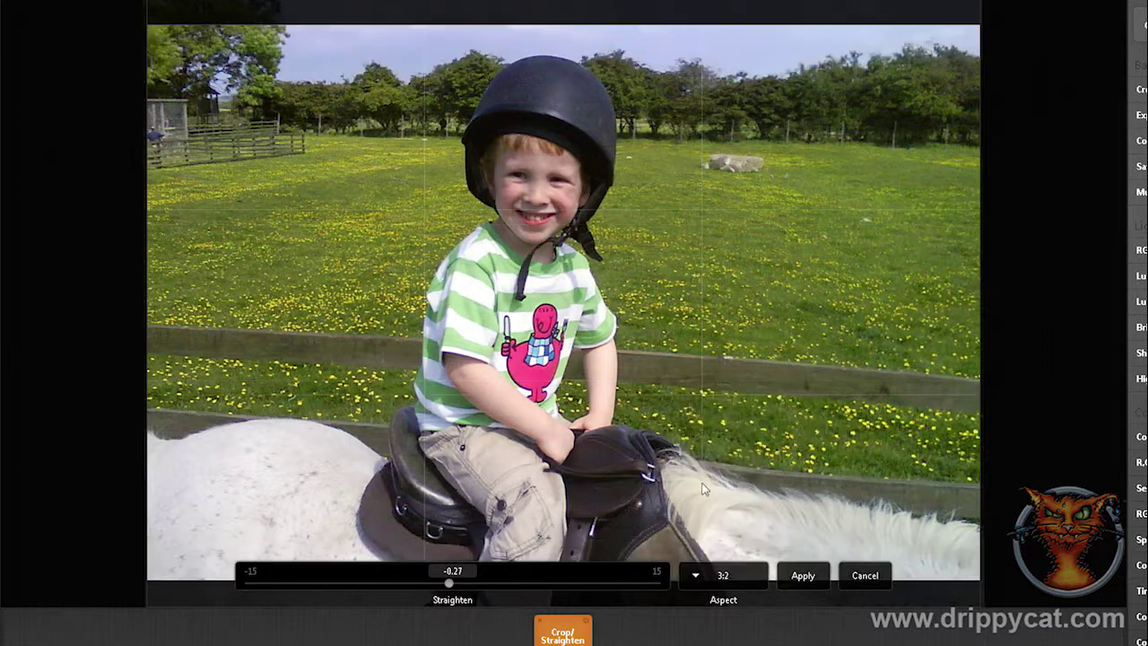
click(720, 577)
click(715, 406)
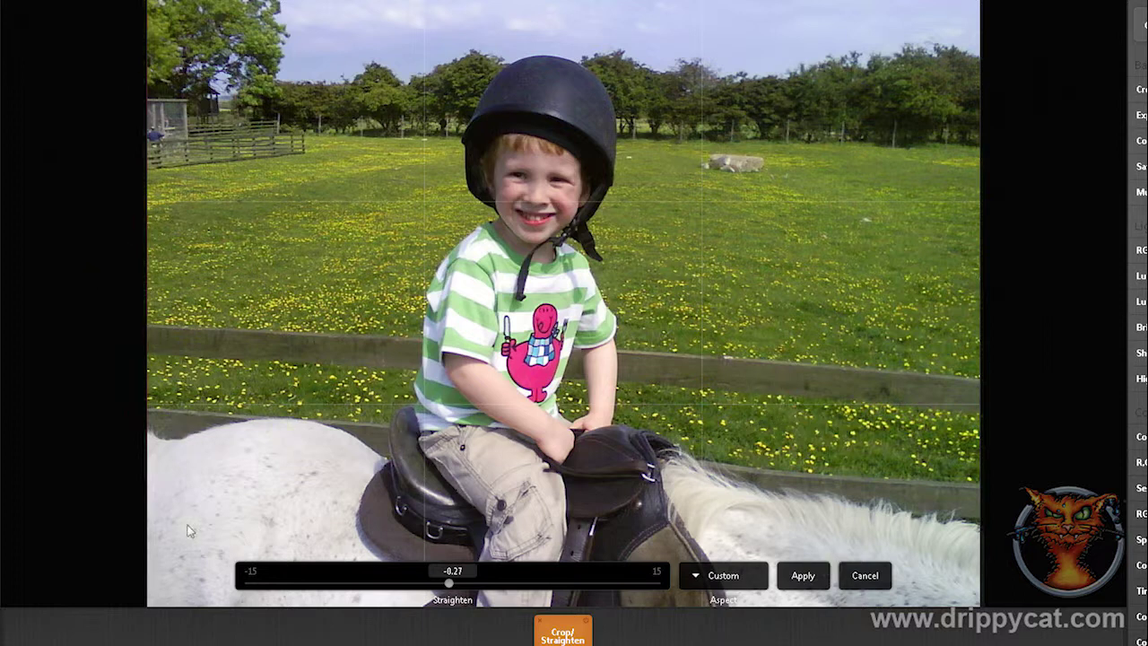
- Trial a crop framing the boy's face, then expand it back over the whole photo
drag(145, 613, 171, 164)
drag(623, 120, 672, 262)
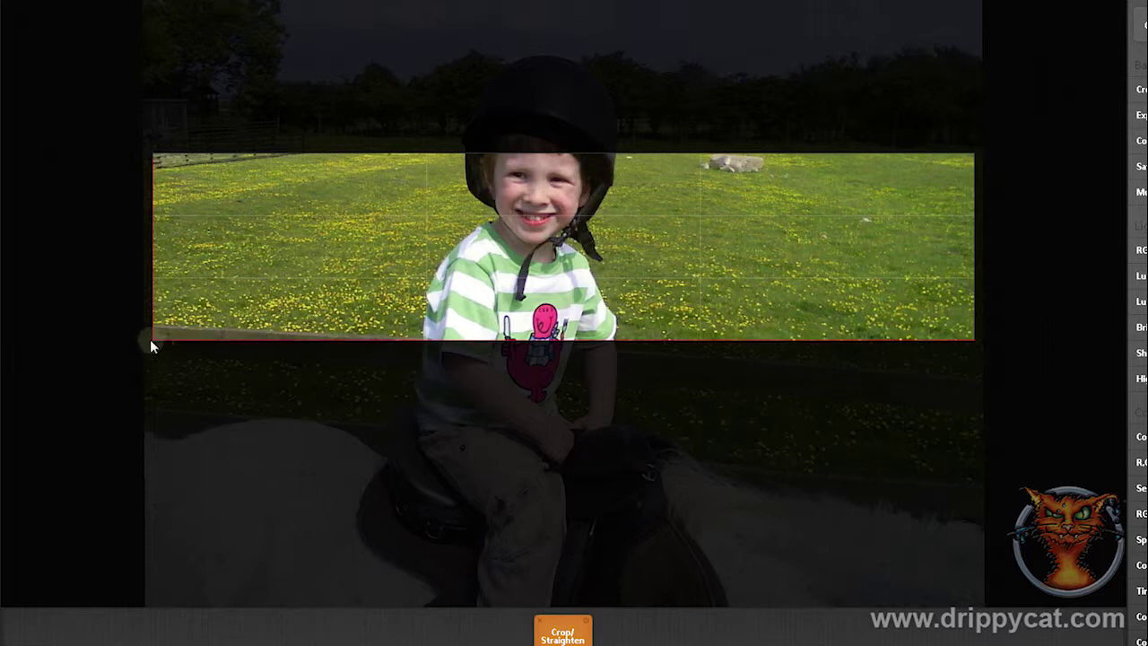
drag(150, 339, 117, 628)
drag(973, 151, 983, 2)
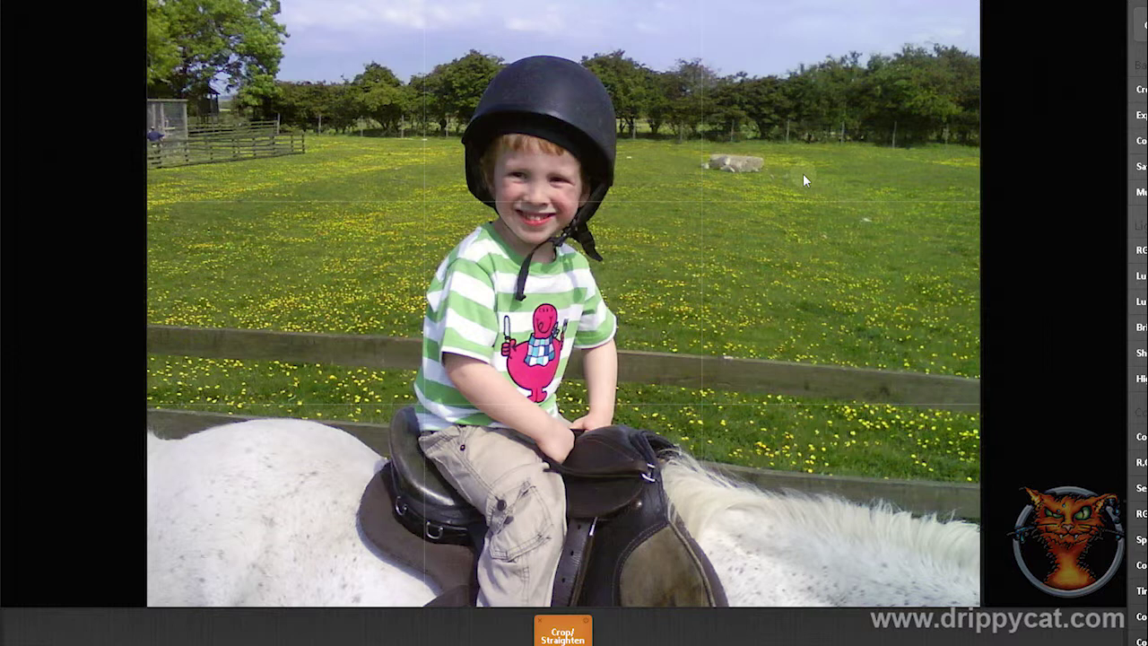
- Tilt the photo to a straighten angle of about -3.94
mouse_move(449, 582)
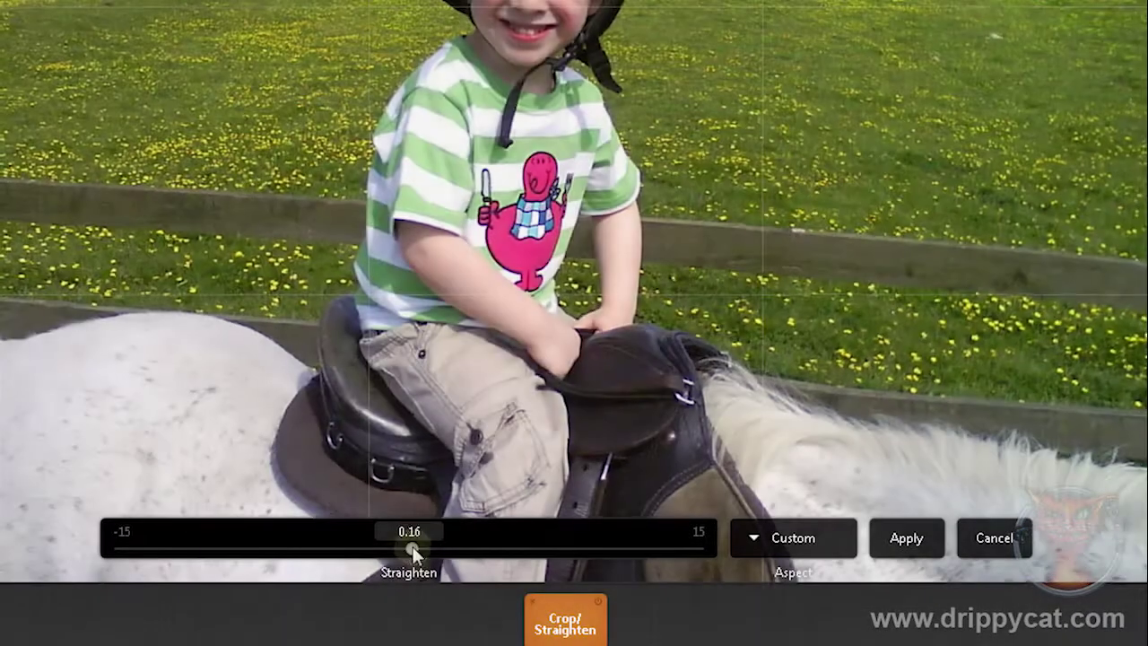
drag(414, 555, 332, 574)
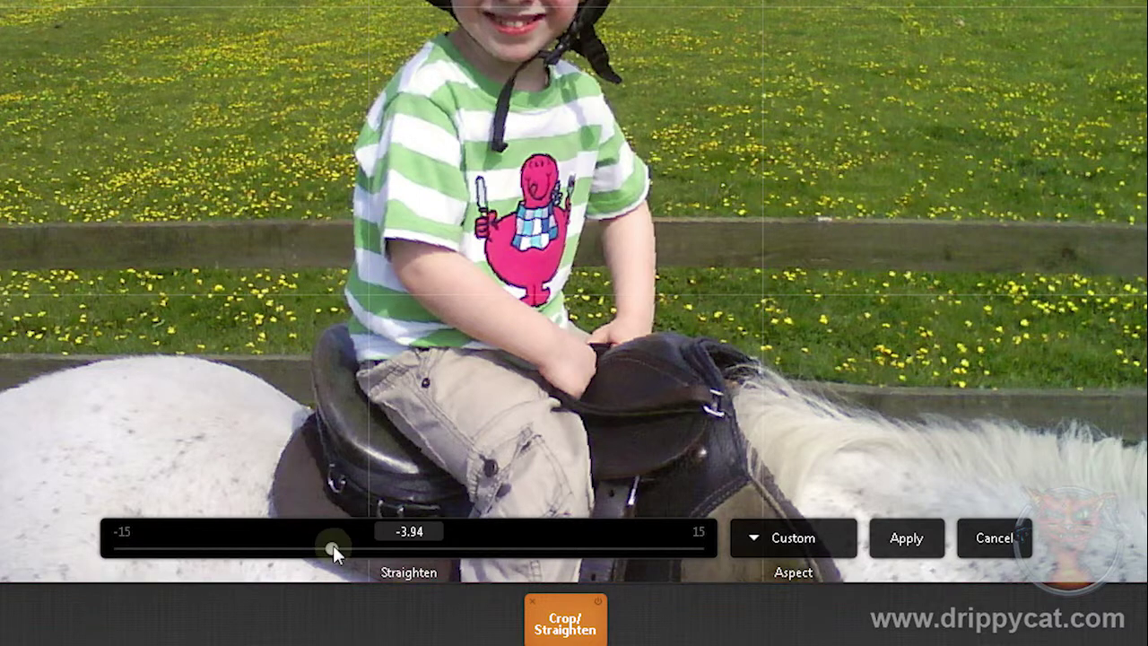
drag(334, 554, 336, 554)
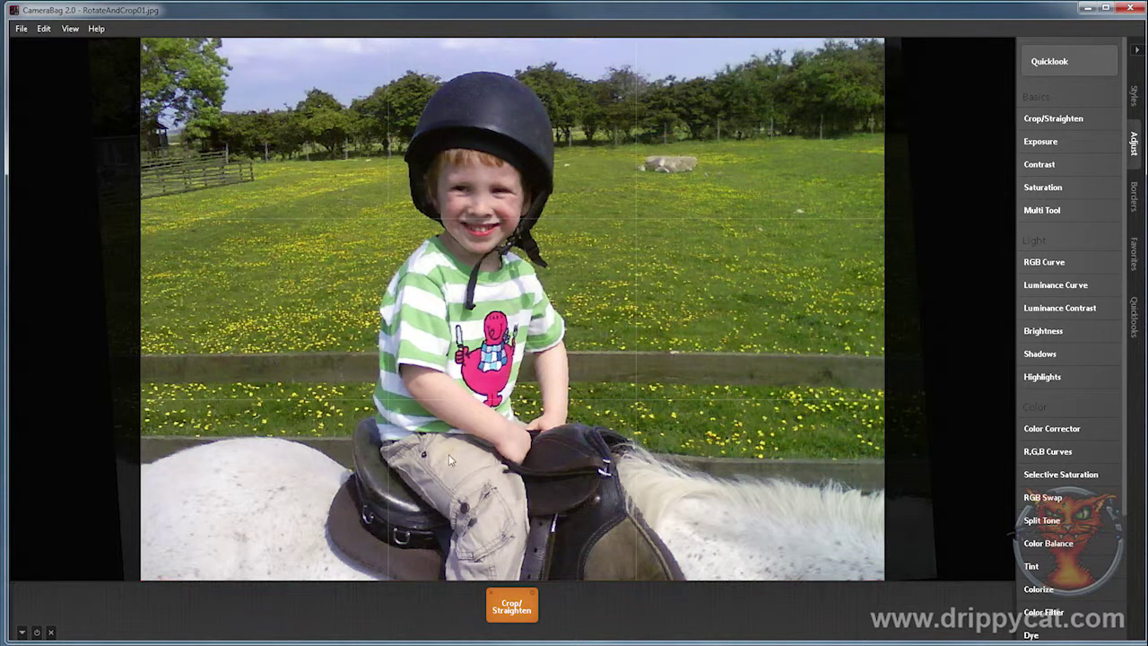
- Ease the tilt from -3.51 back toward level, to about -1.86
mouse_move(402, 601)
click(370, 560)
drag(370, 560, 397, 562)
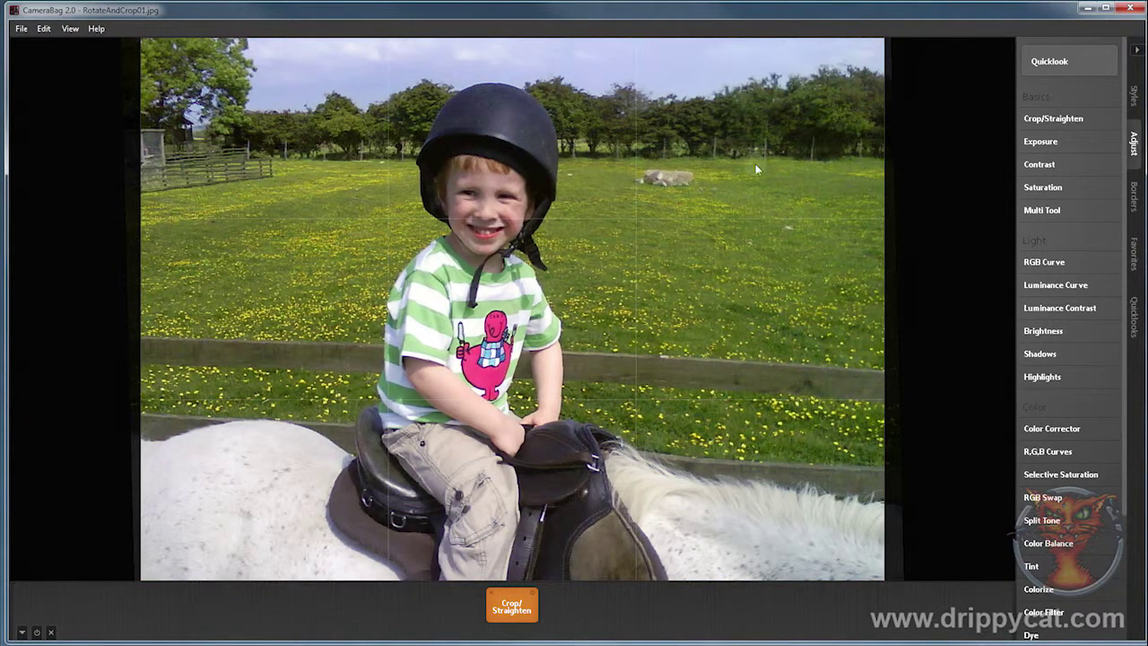
mouse_move(396, 561)
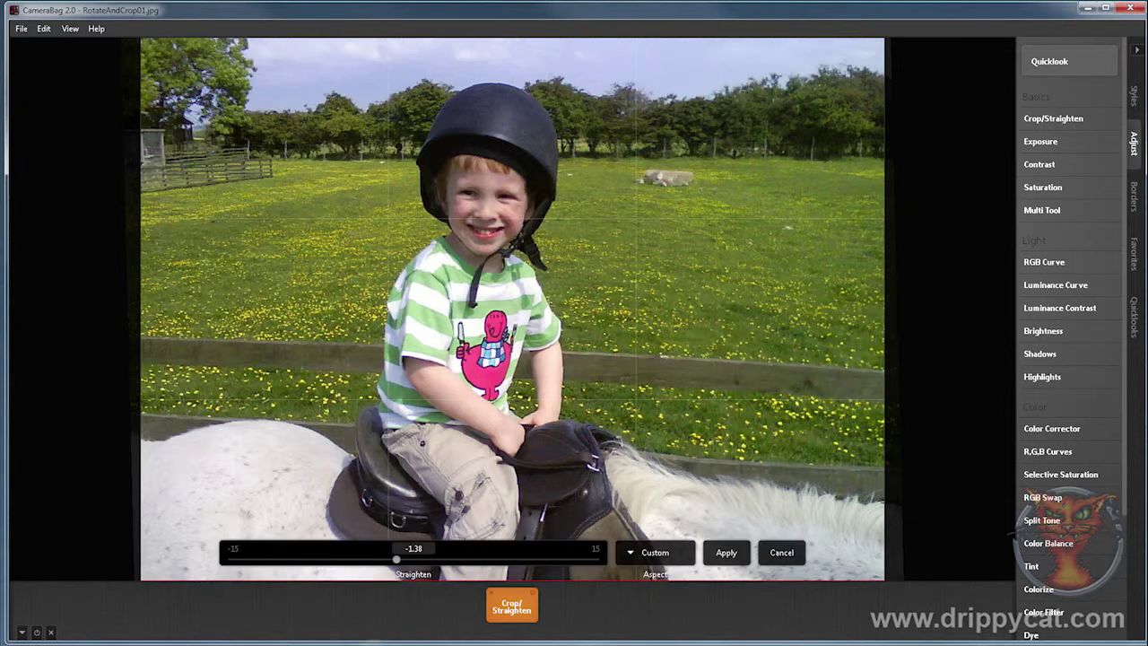
drag(395, 561, 389, 562)
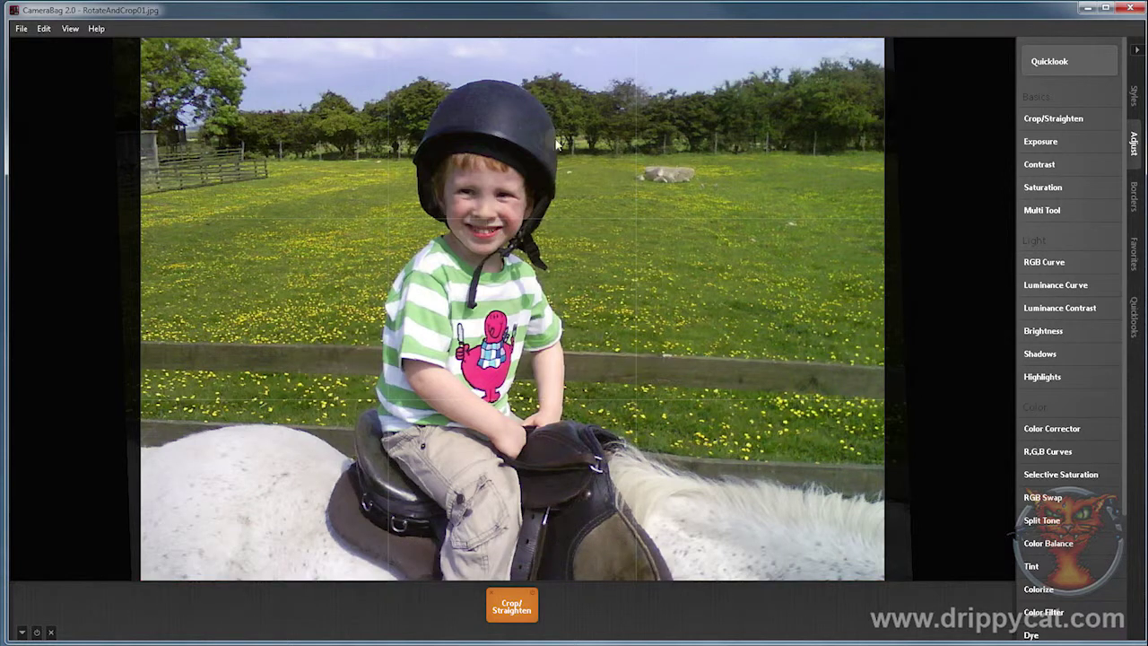
- Trim the sky off the top, set the tilt to -1.22, then restore the top crop edge
drag(426, 39, 421, 149)
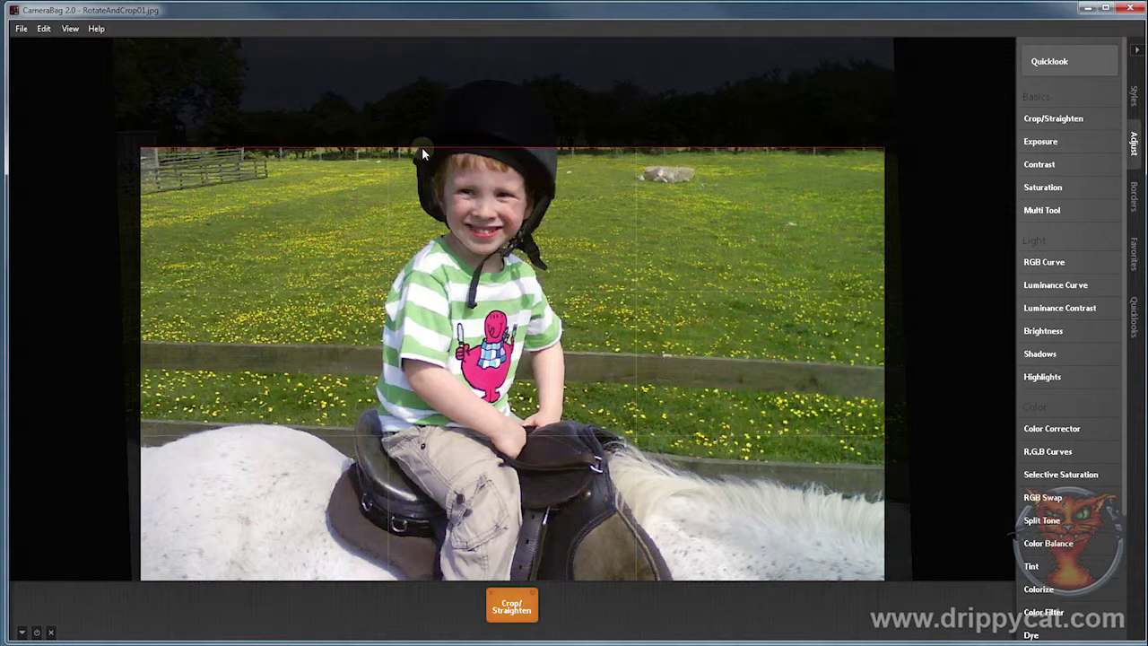
mouse_move(375, 576)
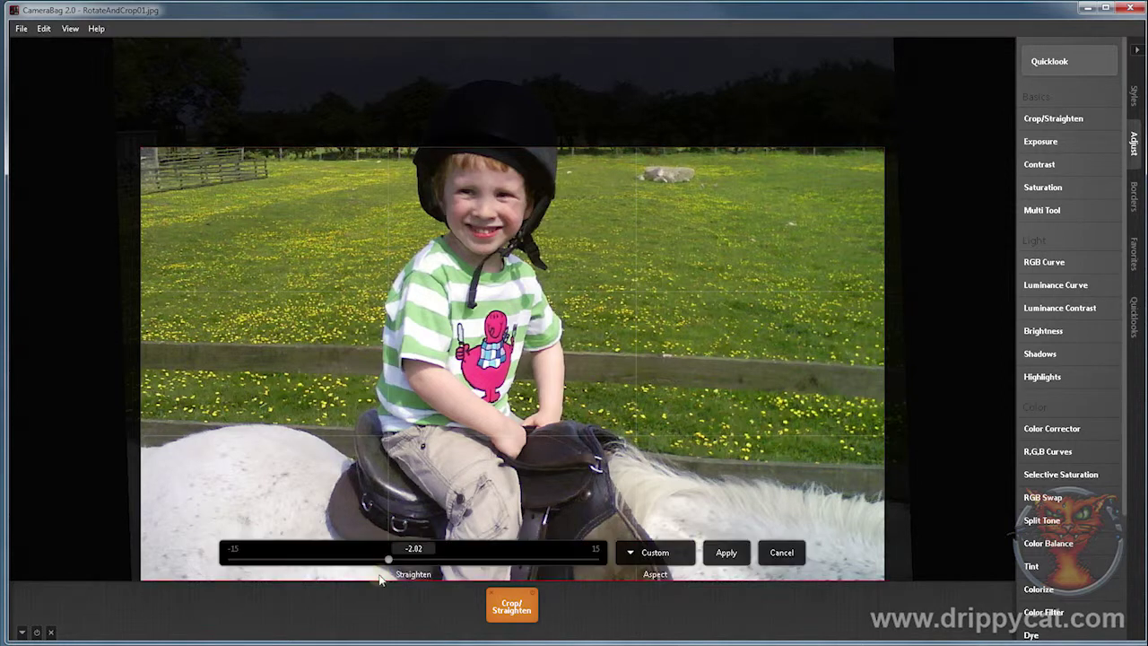
drag(389, 561, 399, 560)
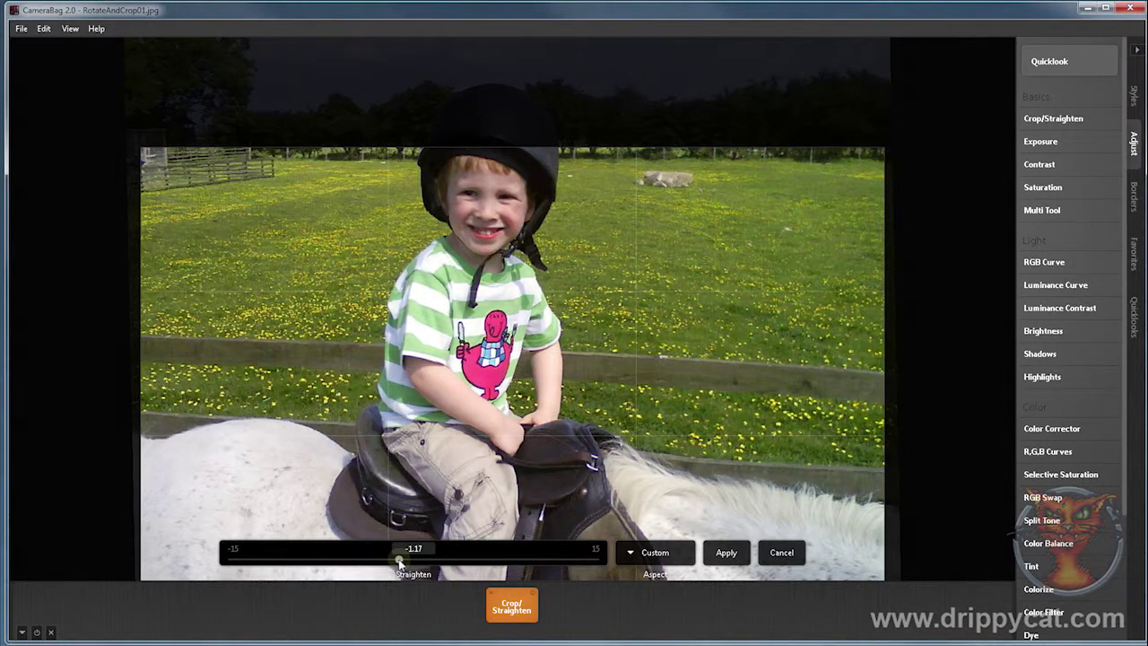
drag(474, 148, 464, 29)
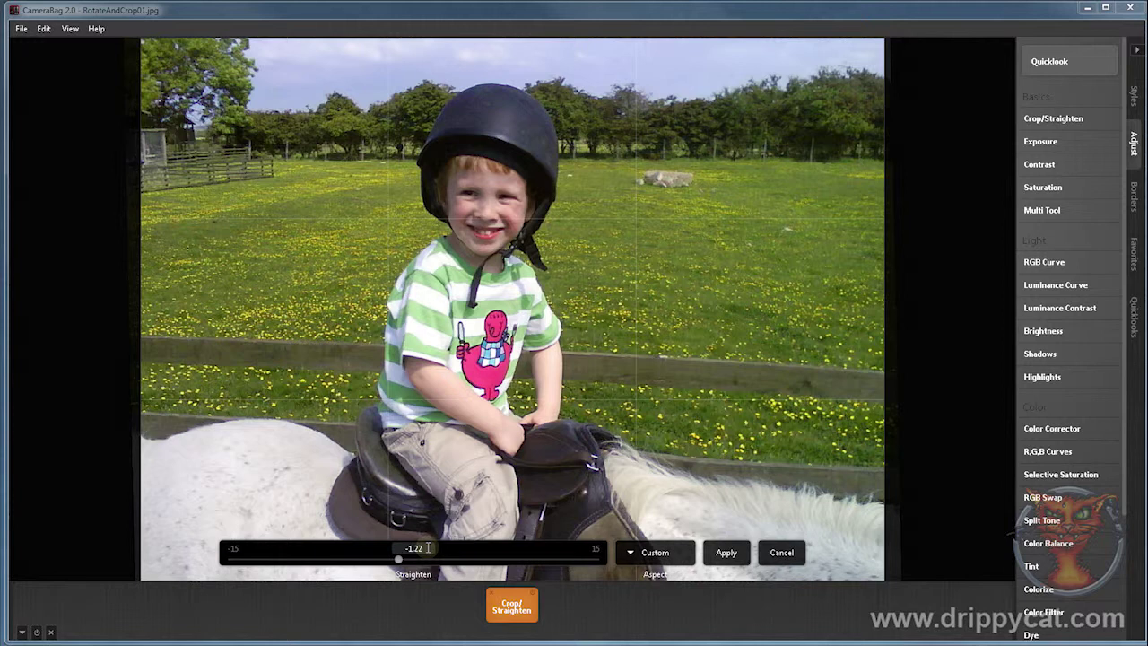
- Reset the straighten angle to zero and pull the crop corners in around the boy
double_click(404, 547)
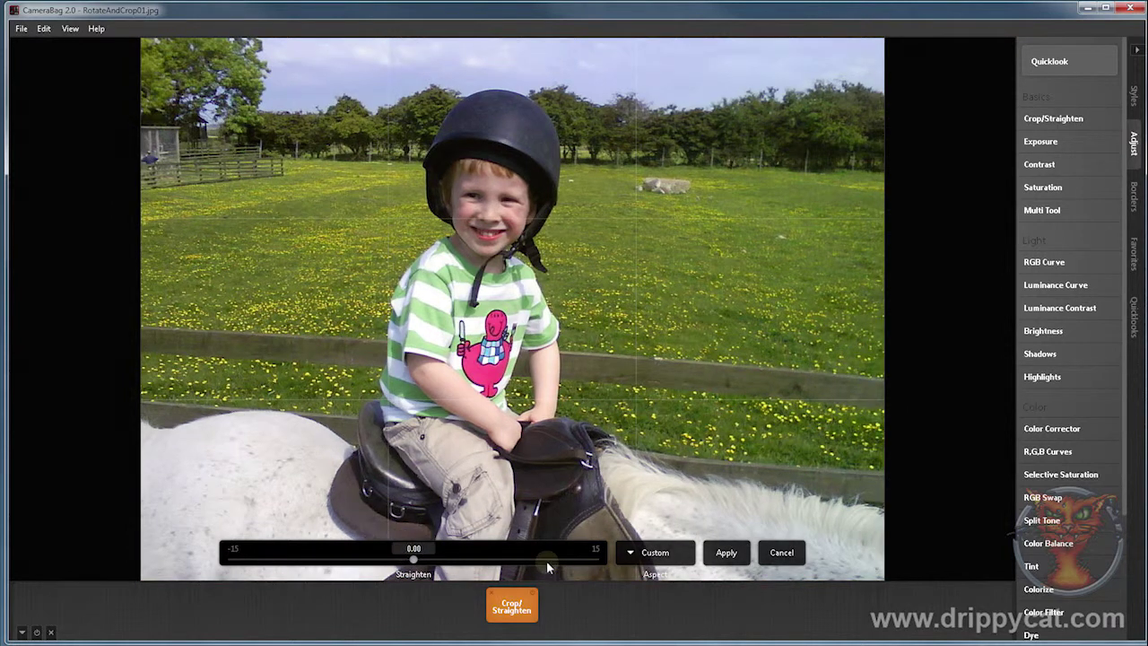
drag(141, 583, 250, 509)
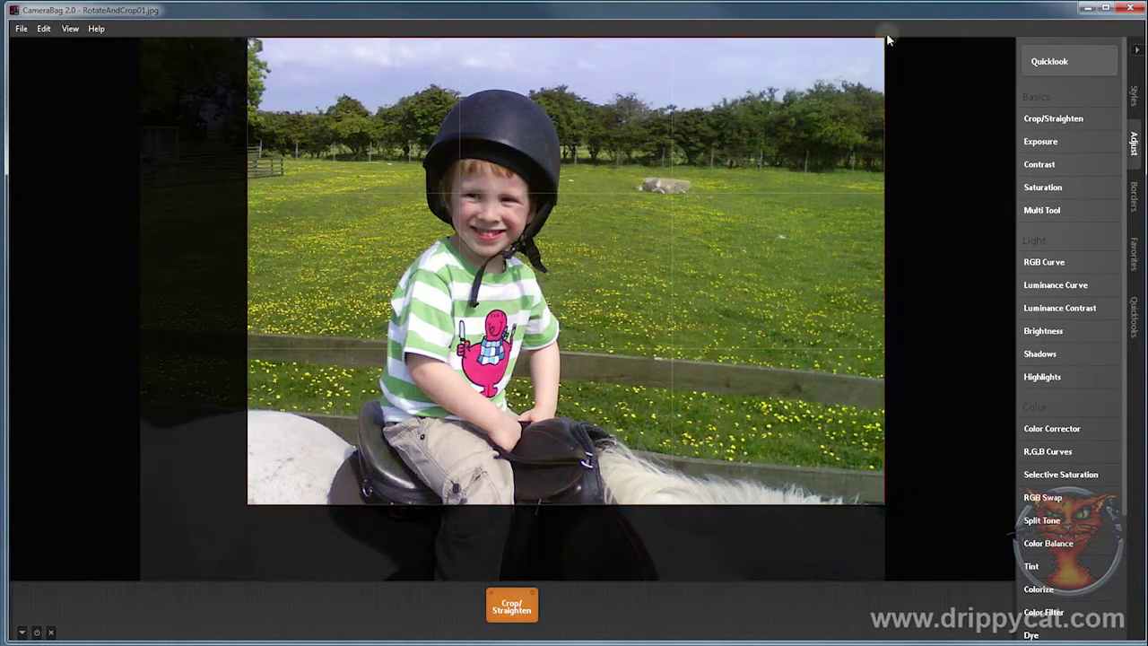
drag(885, 42, 773, 83)
click(512, 545)
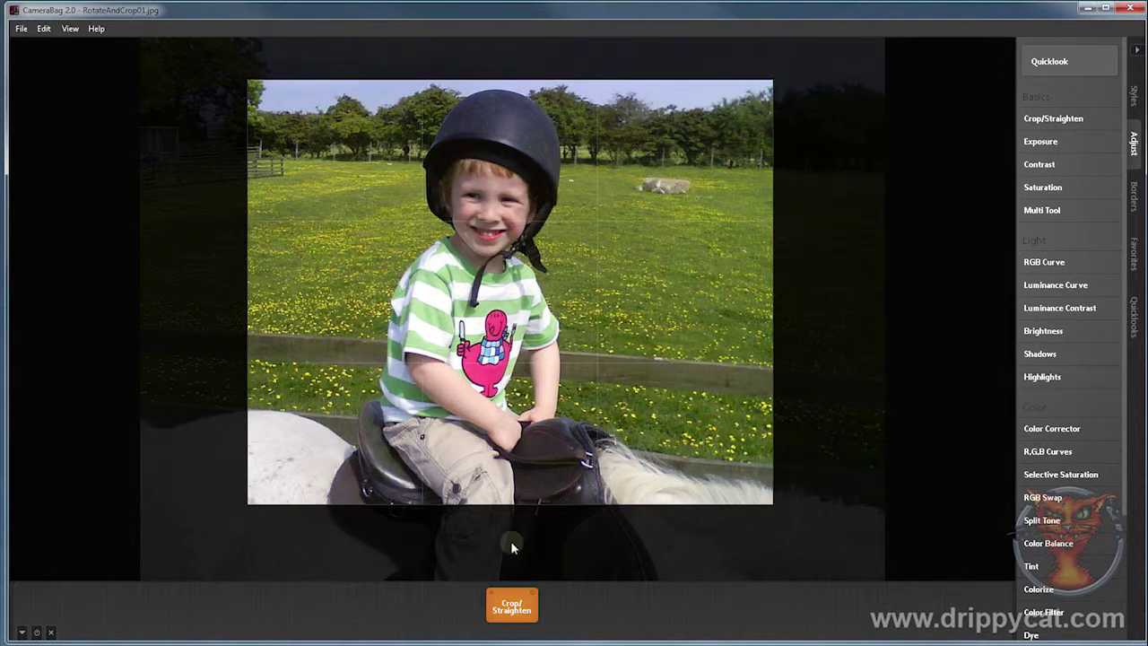
- Tilt the photo to about -2.82 and expand the crop corners back to the photo edges
mouse_move(410, 607)
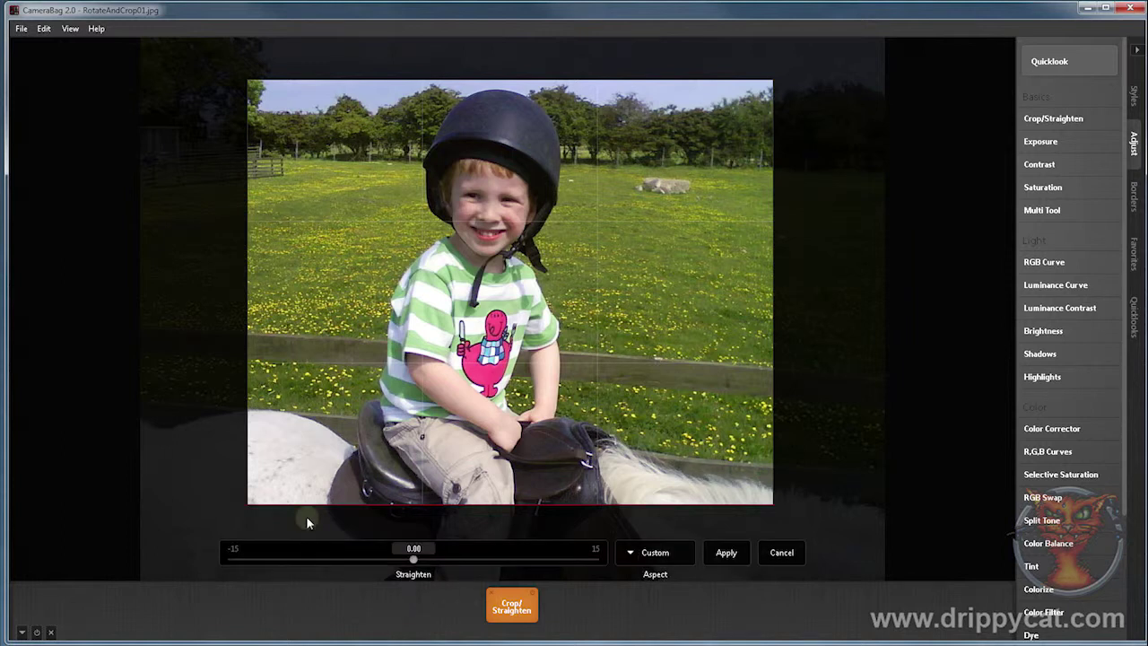
mouse_move(414, 560)
mouse_down()
mouse_move(429, 563)
mouse_move(392, 562)
mouse_up()
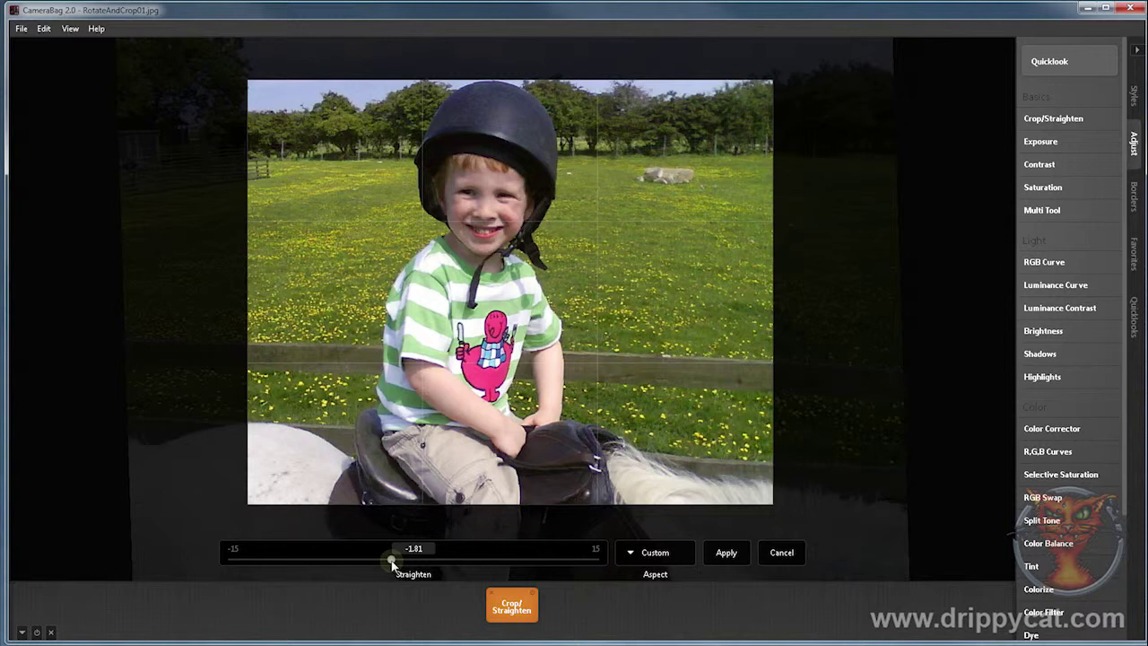
drag(392, 569, 378, 573)
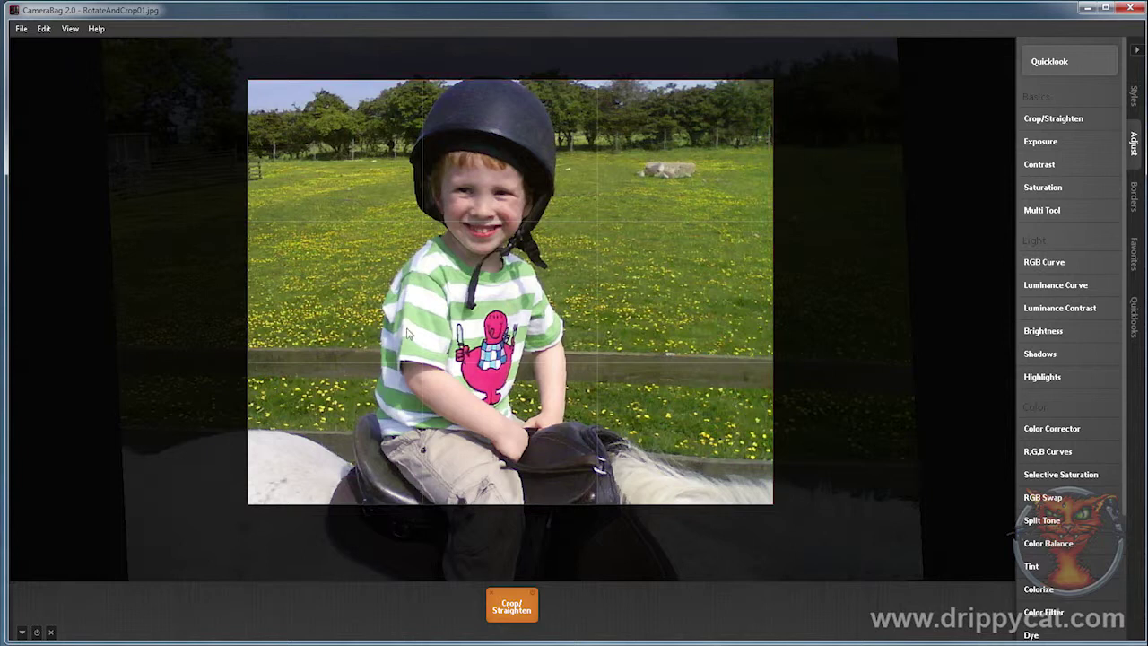
drag(775, 82, 940, 31)
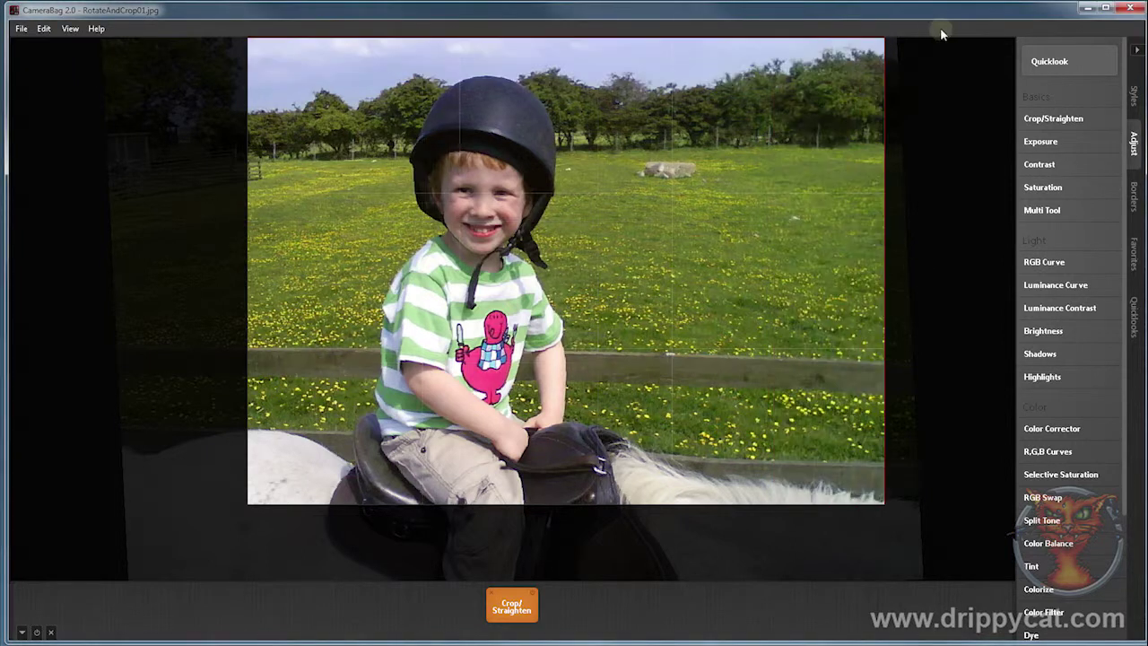
drag(249, 510, 141, 581)
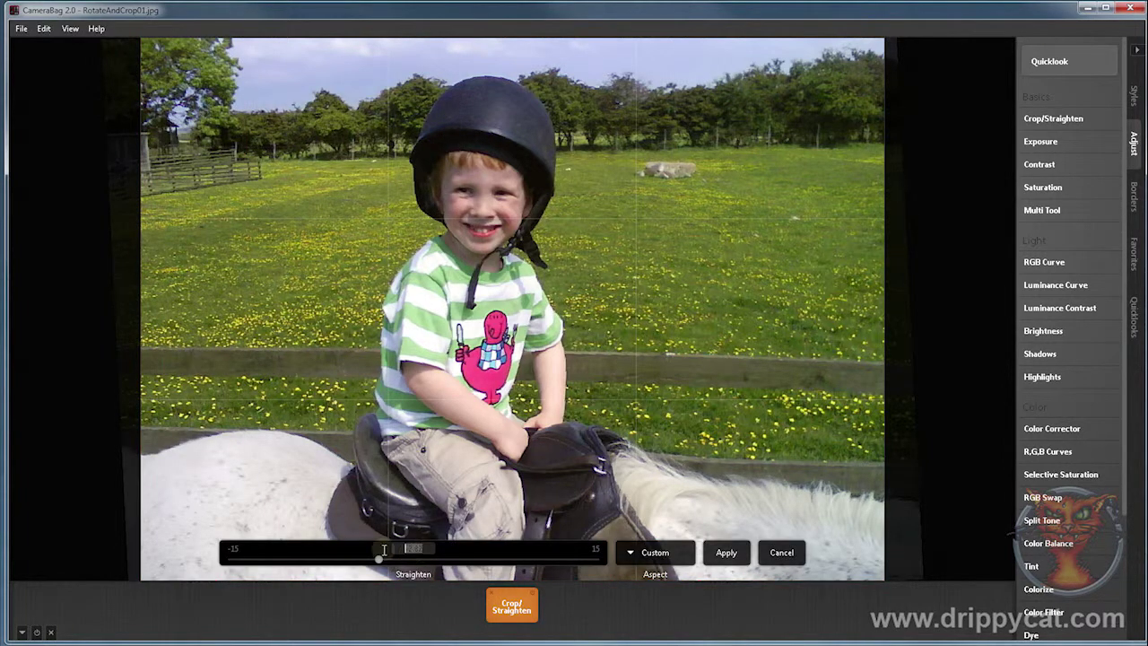
- Set the Straighten angle to -1.22
double_click(383, 553)
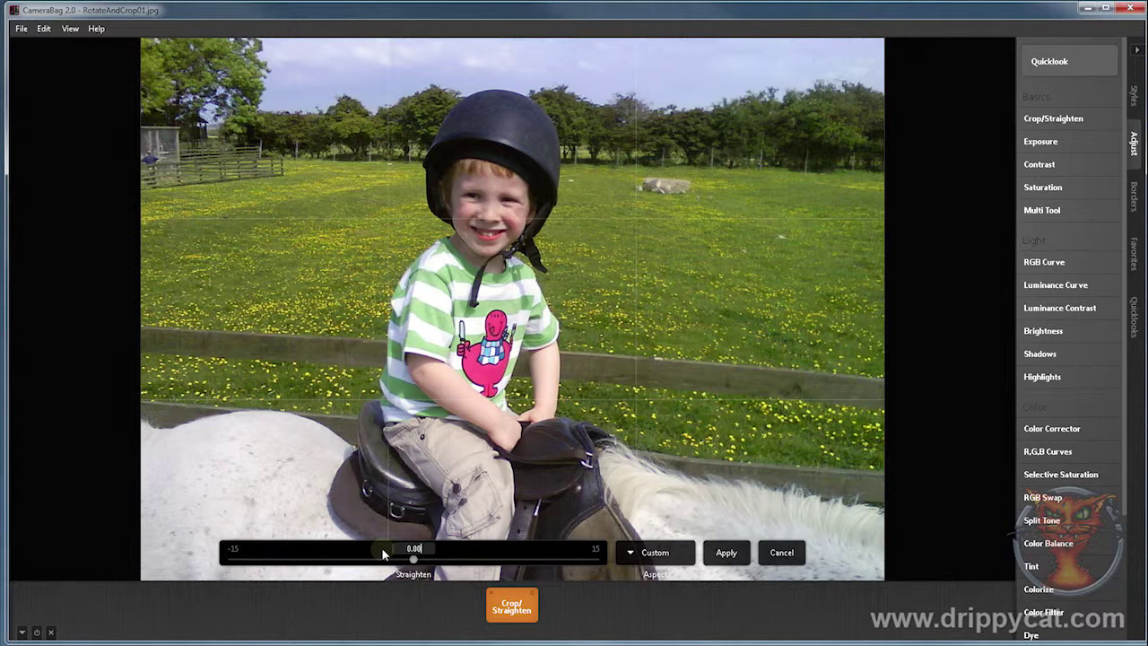
key(BackSpace)
key(BackSpace)
key(BackSpace)
key(BackSpace)
text(-1.22)
key(Return)
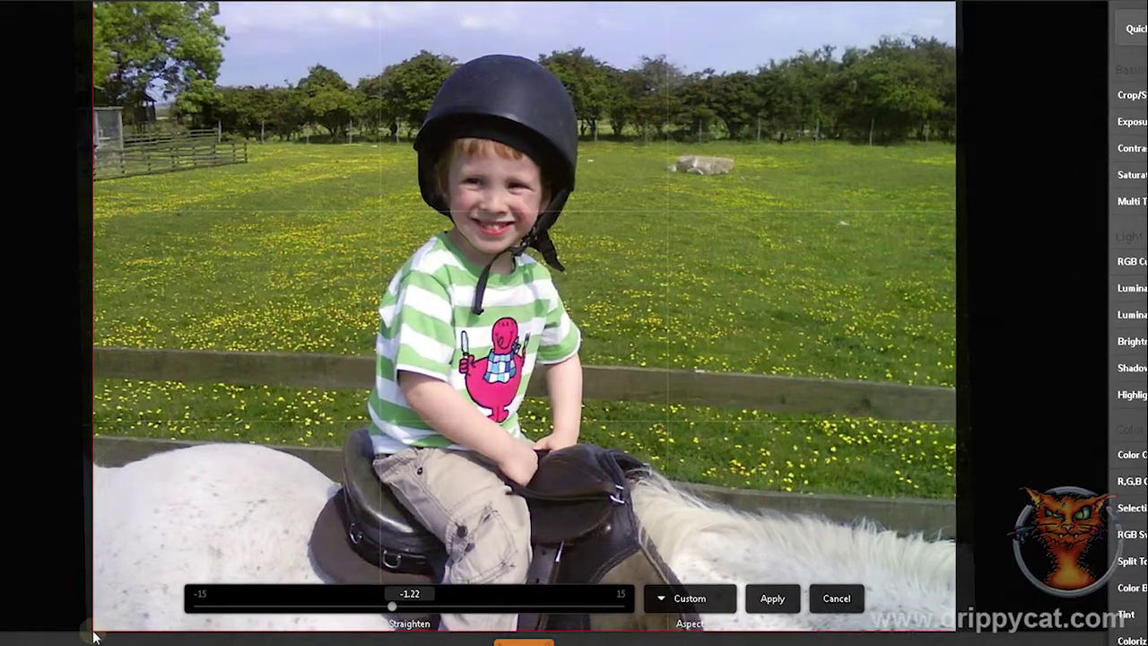
- Pull the crop box in from the lower left, trimming the left fence and lower saddle
drag(143, 592, 199, 567)
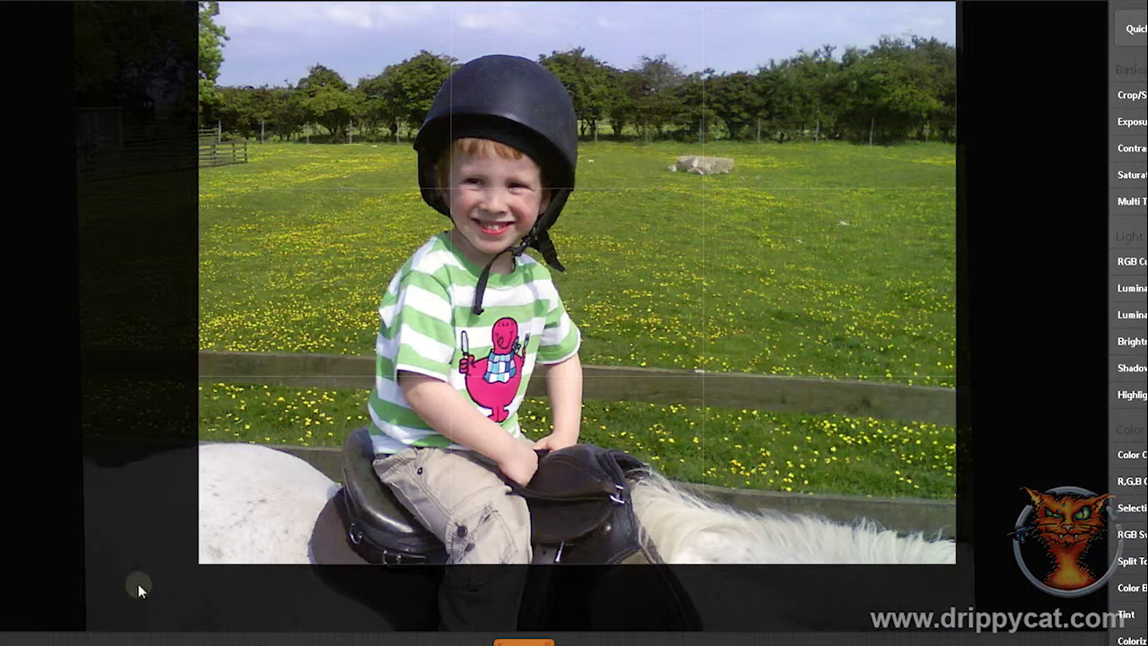
drag(198, 563, 93, 630)
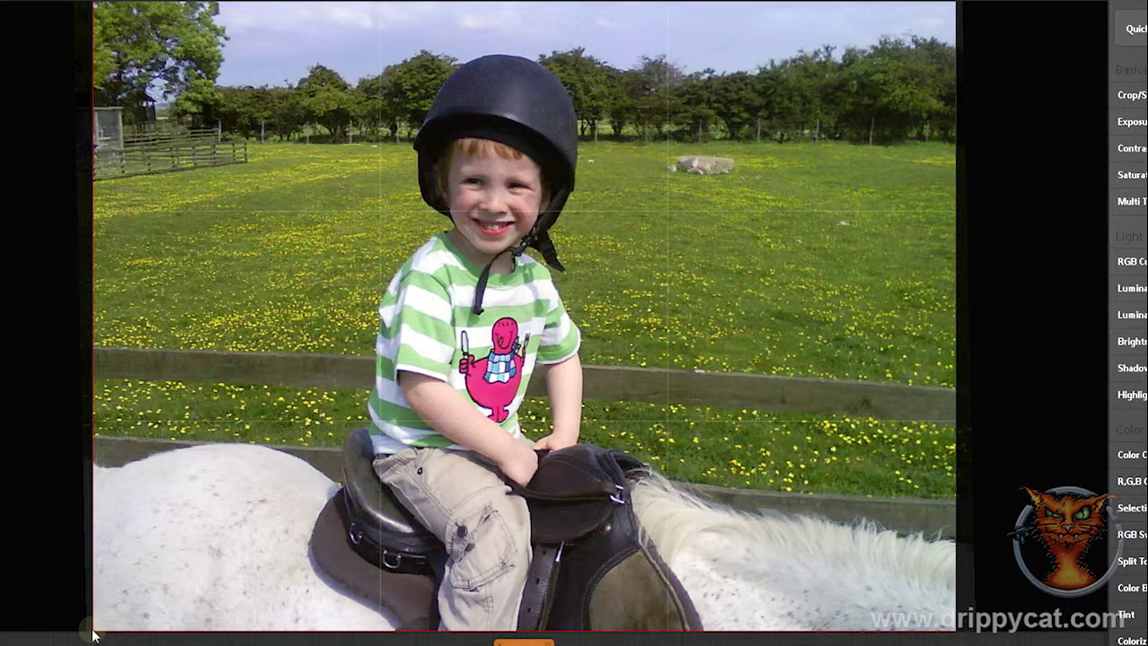
drag(94, 633, 290, 507)
drag(776, 219, 756, 246)
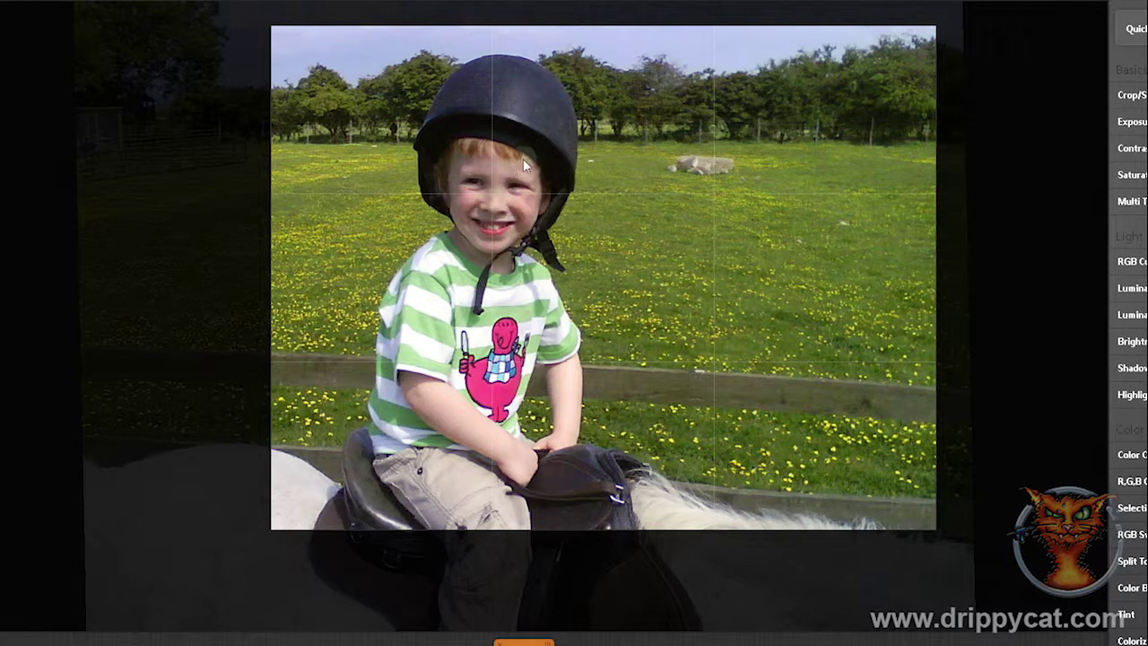
- Shift the crop box and widen its lower-left corner and left edge, keeping the distant gate out
mouse_move(521, 164)
mouse_down()
mouse_move(531, 161)
mouse_move(524, 176)
mouse_up()
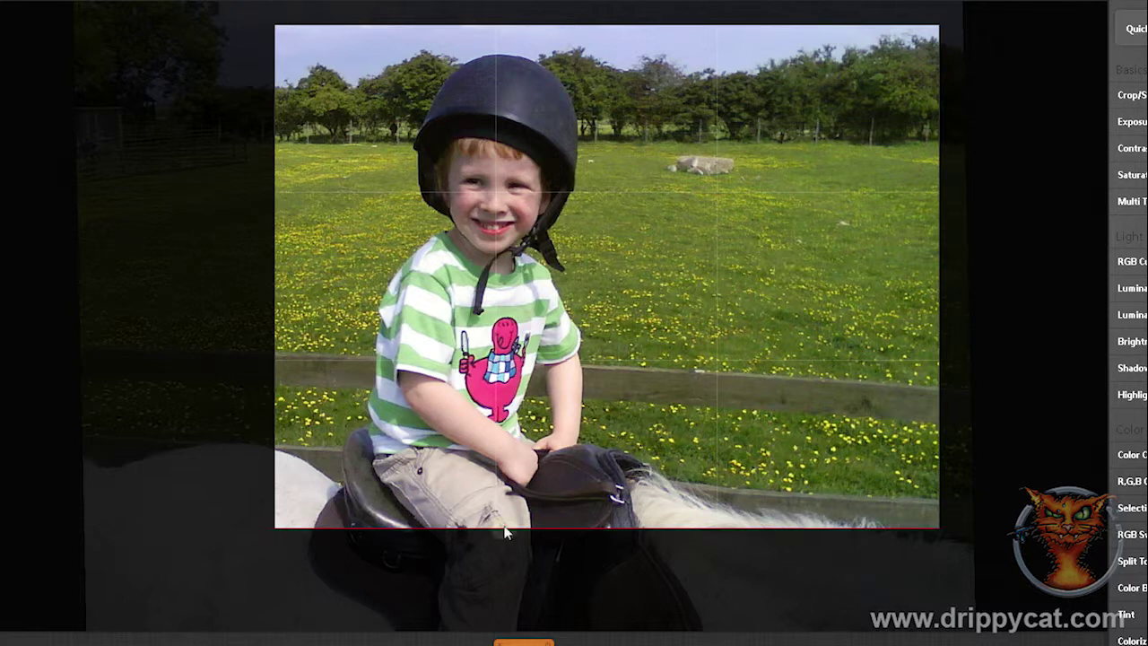
drag(274, 528, 205, 584)
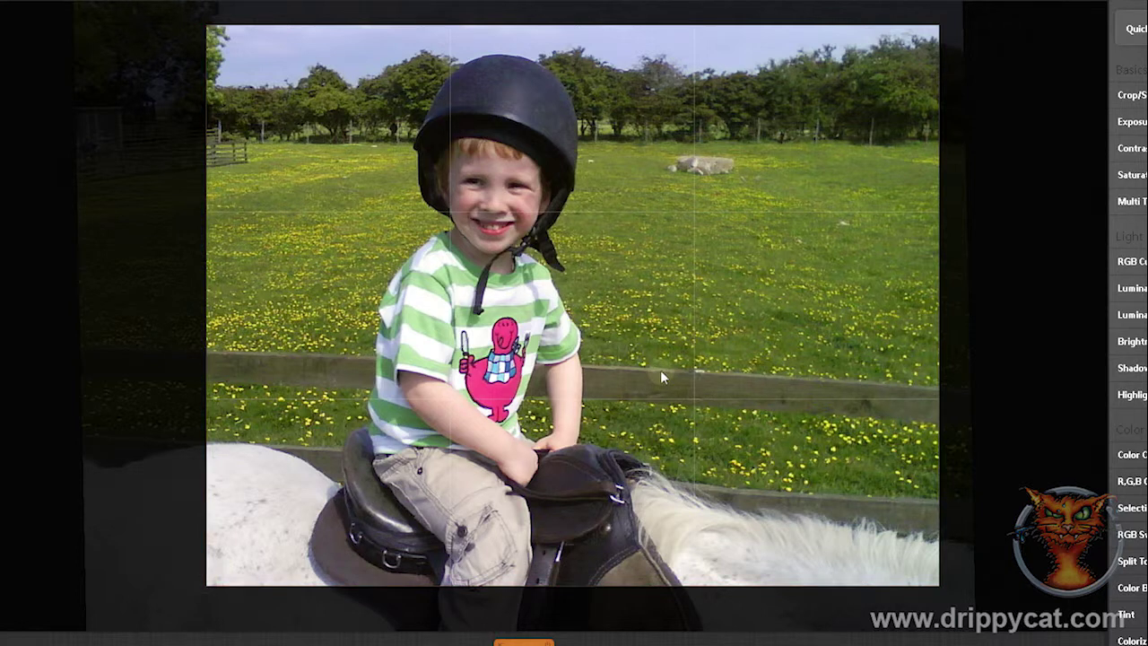
drag(661, 370, 677, 367)
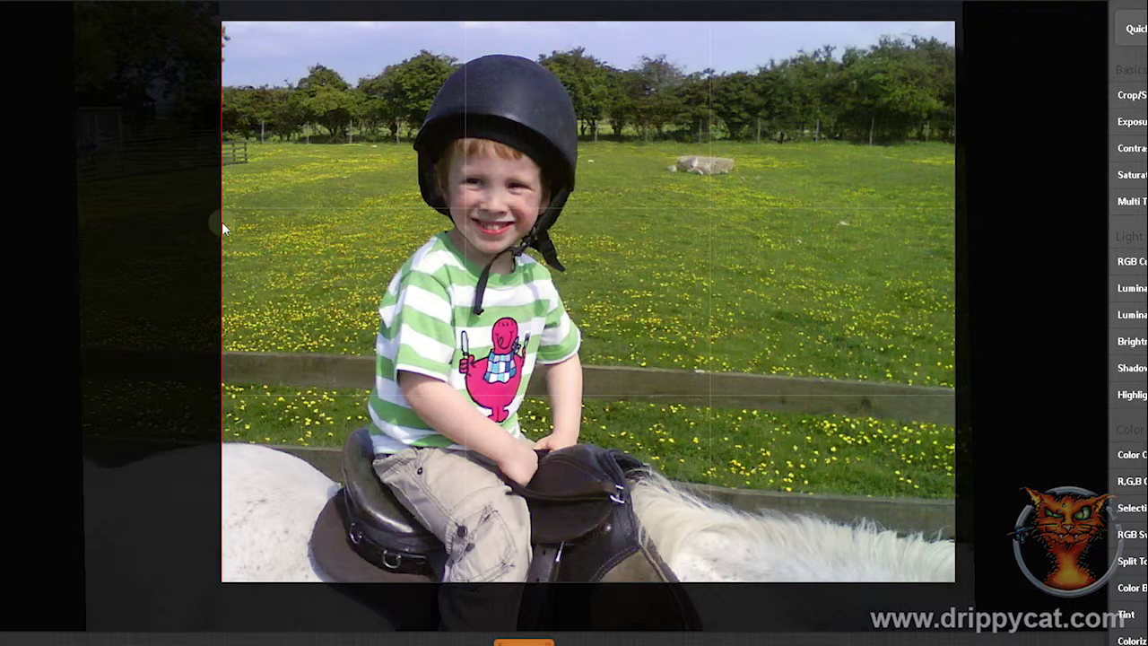
drag(224, 232, 241, 262)
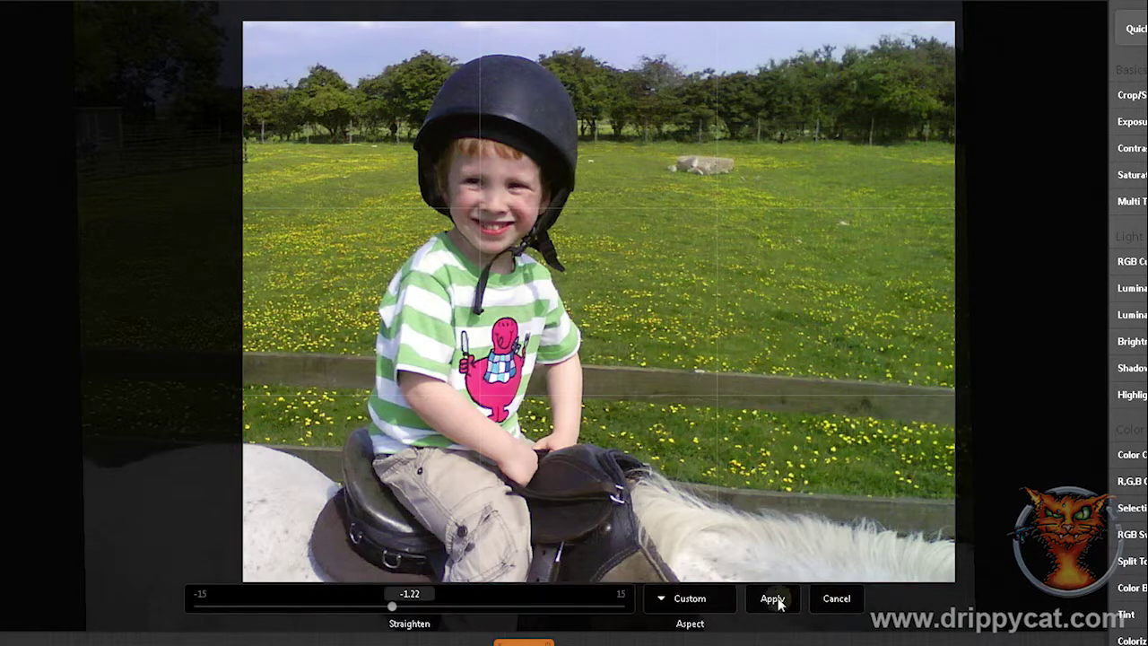
- Apply the -1.22 straighten and tighter crop to the horse photo
click(774, 599)
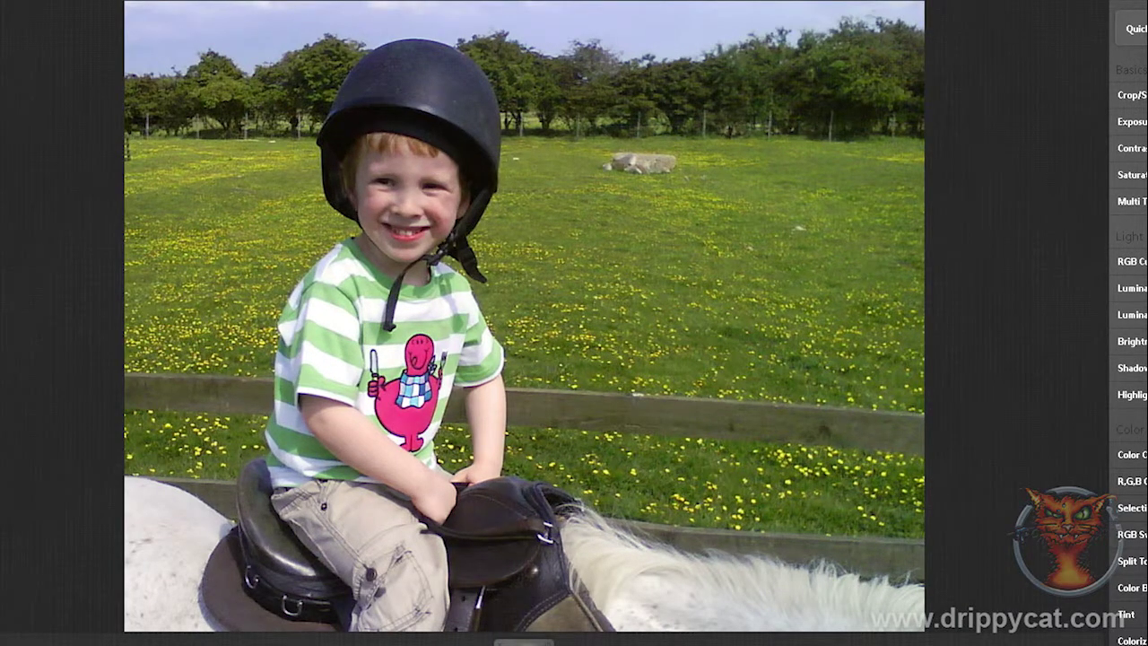